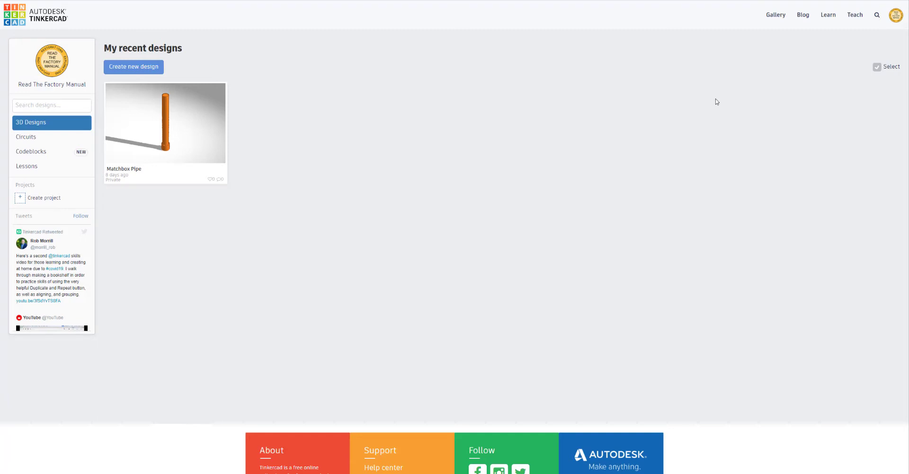
Step: Create a new design and retitle it from its auto-generated name to '65C Blade'
left_click(120, 67)
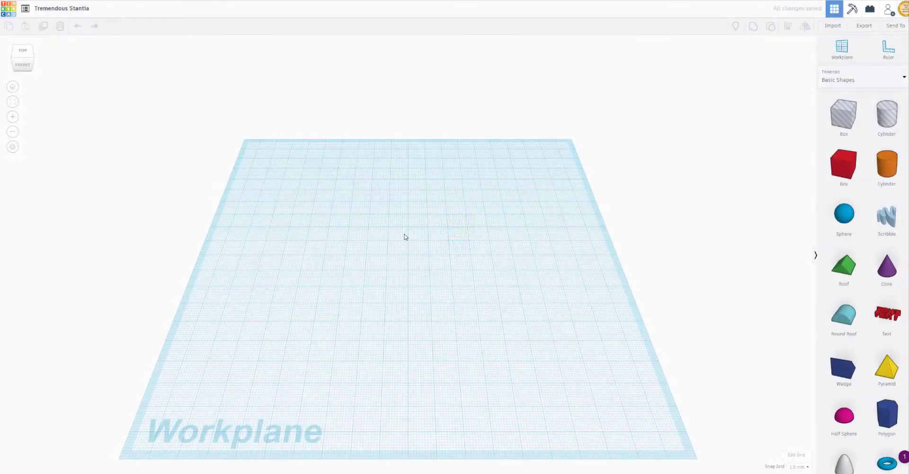
left_click(79, 9)
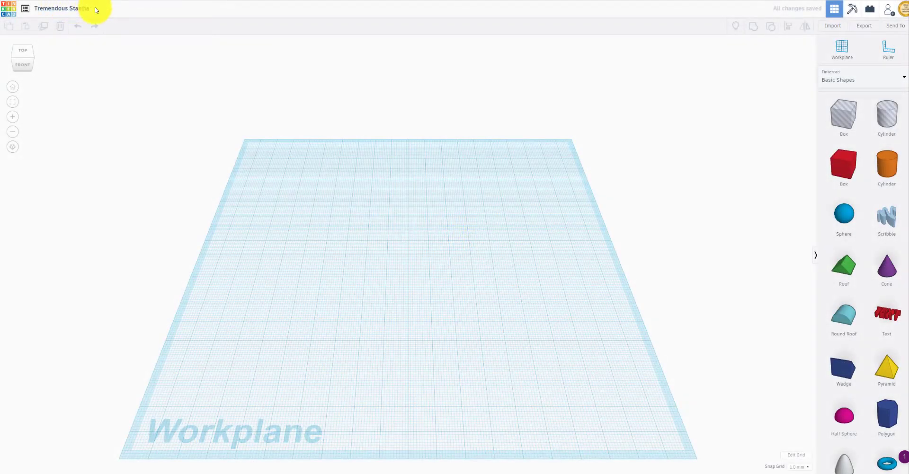
left_click(67, 8)
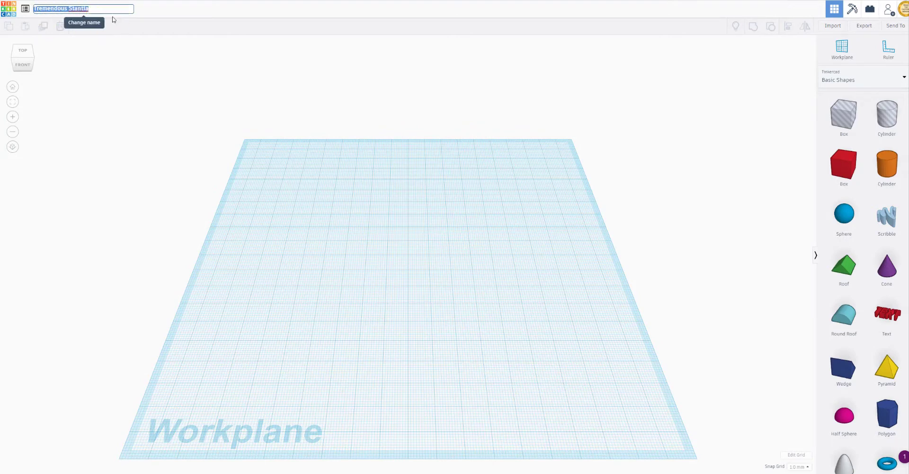
type("65C Blade")
left_click(150, 133)
Step: Set the snap grid increment to 0.25 mm
scroll(355, 266, "up", 6)
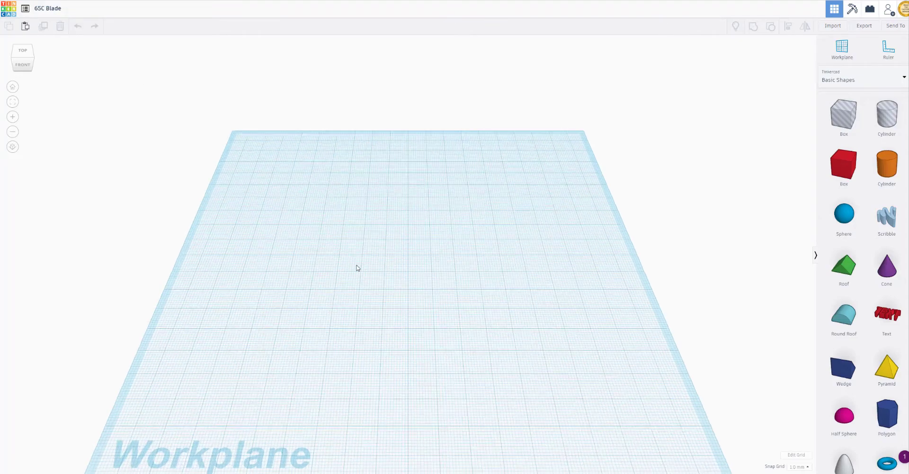
scroll(521, 378, "up", 2)
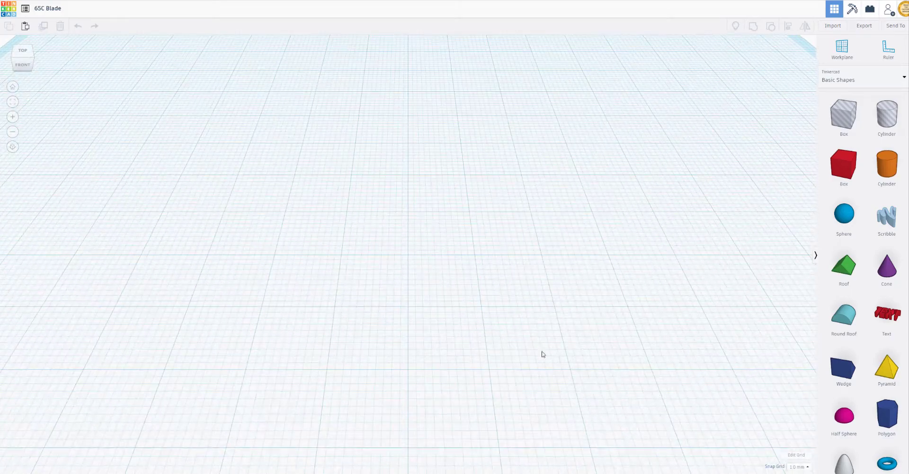
scroll(521, 336, "down", 3)
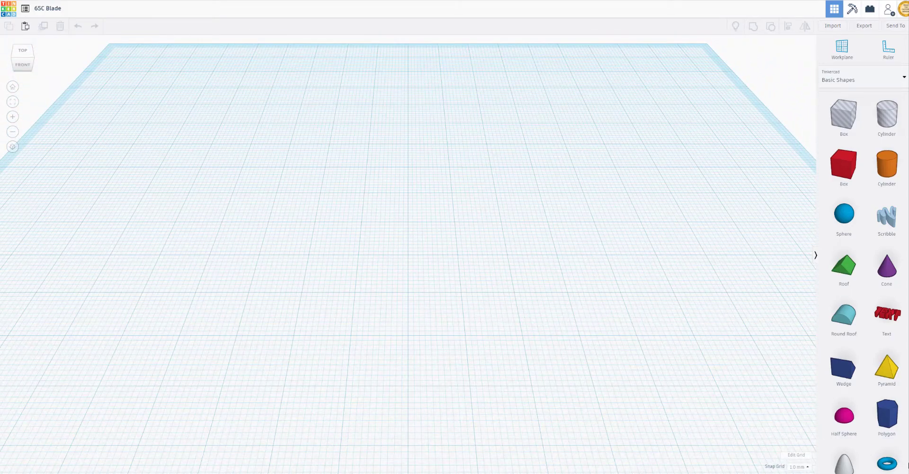
left_click(809, 467)
left_click(807, 467)
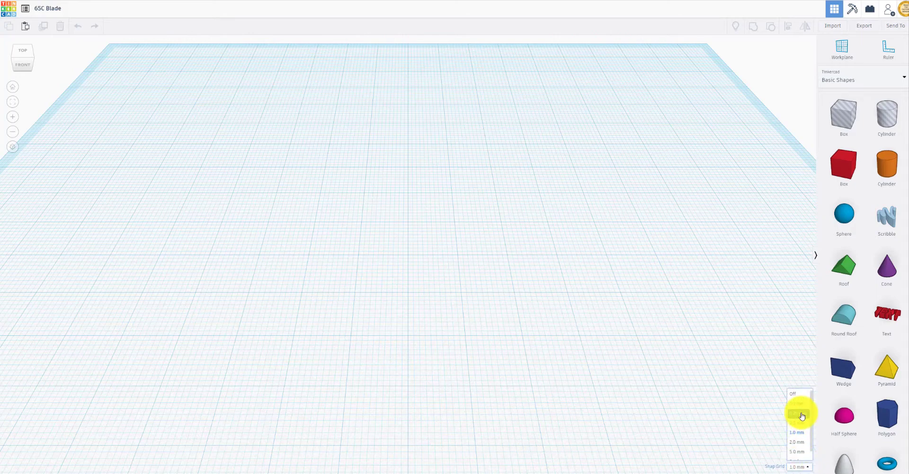
left_click(802, 414)
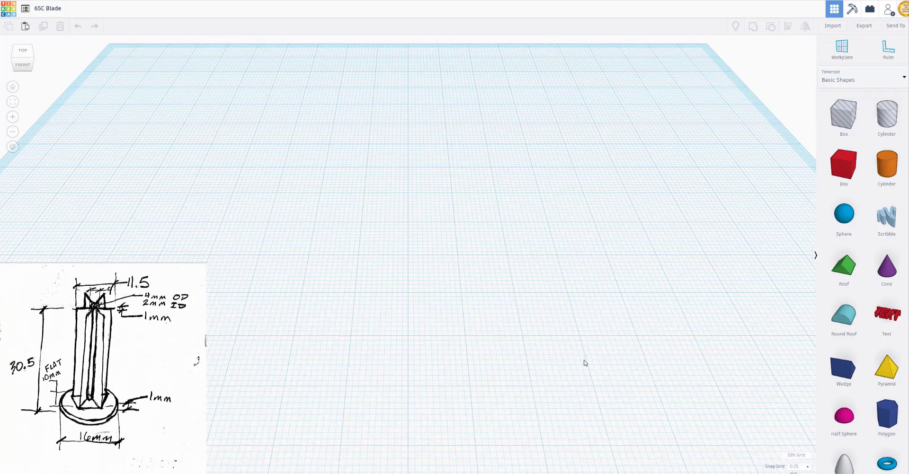
Step: Switch the workplane to a flat orthographic view
left_click(13, 151)
left_click(13, 150)
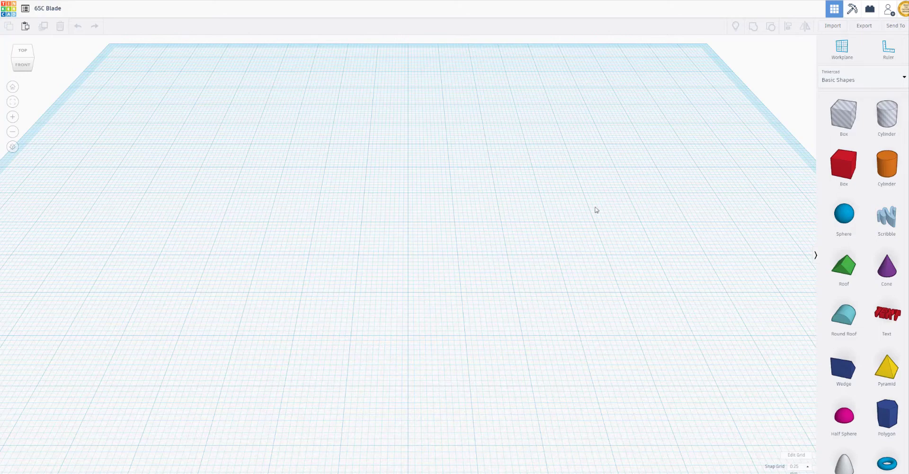
left_click(13, 148)
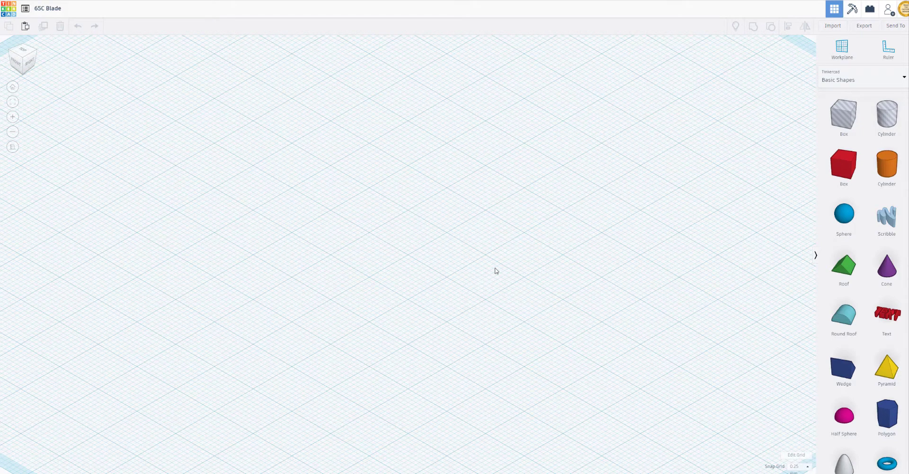
Step: Place a cylinder hole on the workplane with 40 sides and bevel 0
left_click_drag(891, 123, 345, 294)
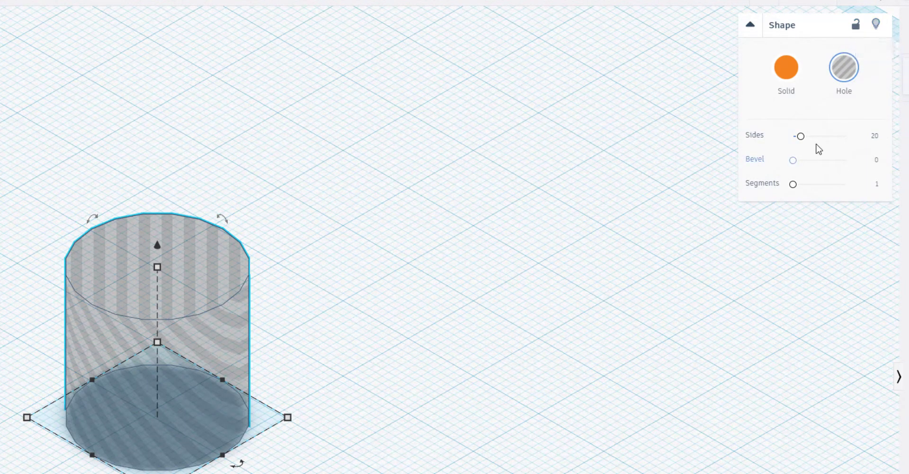
left_click_drag(802, 139, 822, 139)
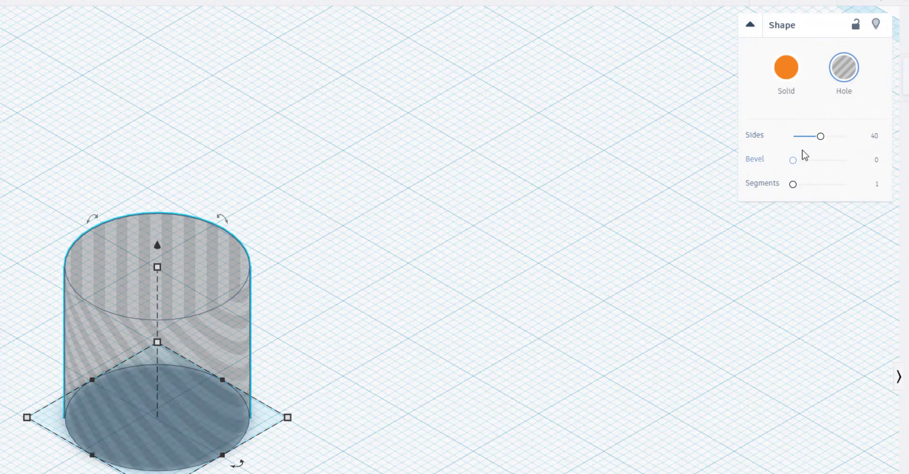
left_click_drag(794, 161, 876, 163)
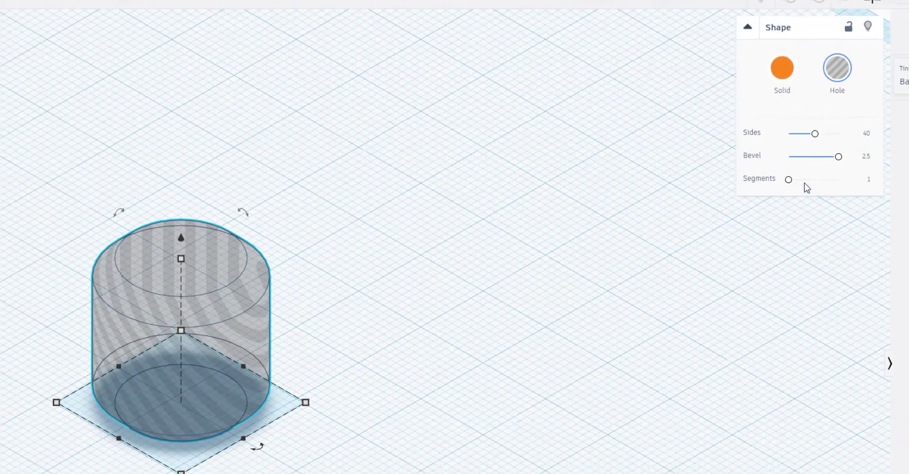
left_click_drag(845, 160, 725, 178)
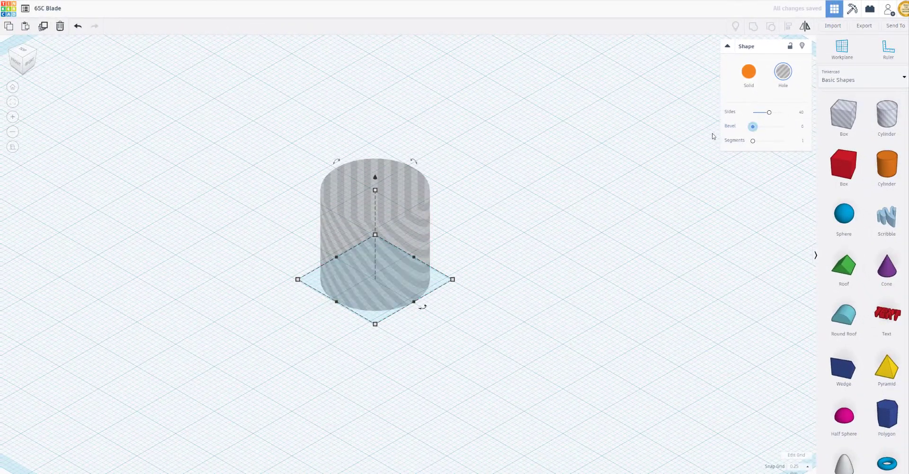
left_click_drag(713, 136, 715, 139)
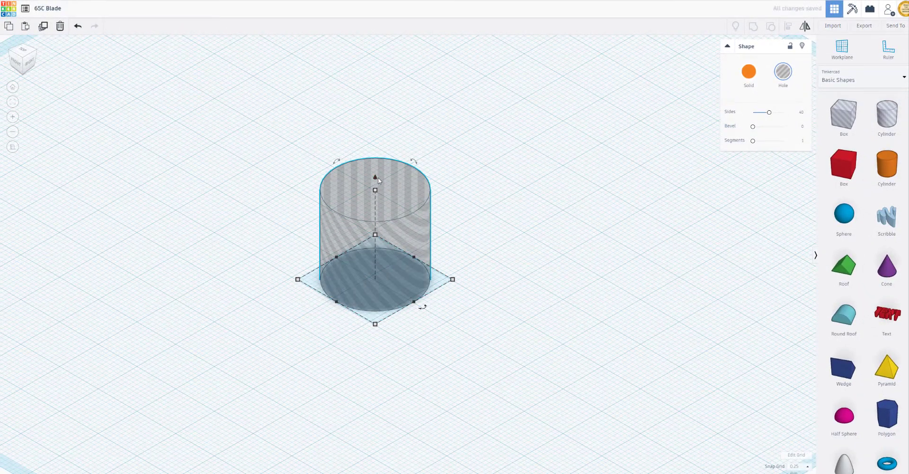
Step: Resize the cylinder to 1 mm high, 16 mm wide and 16 mm deep
mouse_move(375, 190)
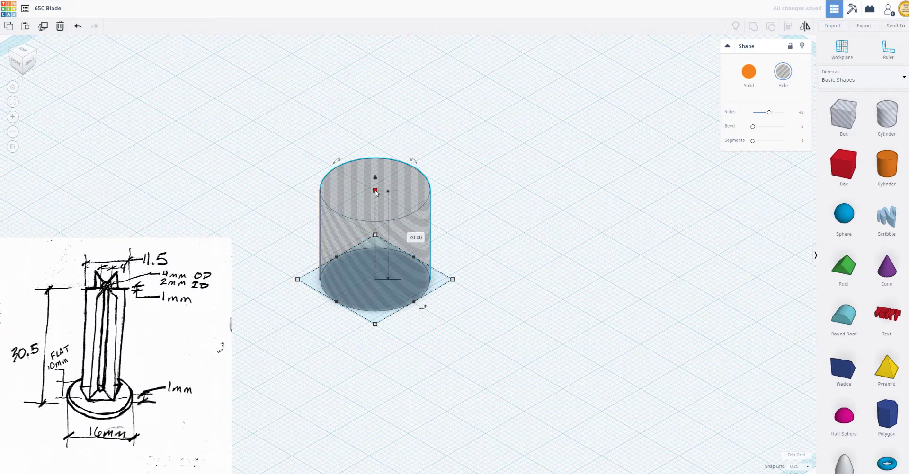
left_click(412, 238)
type("1")
key("Return")
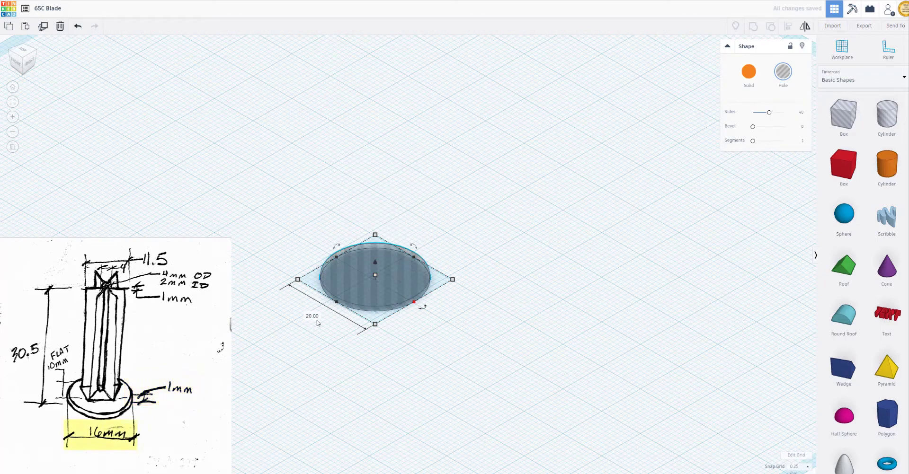
left_click(310, 316)
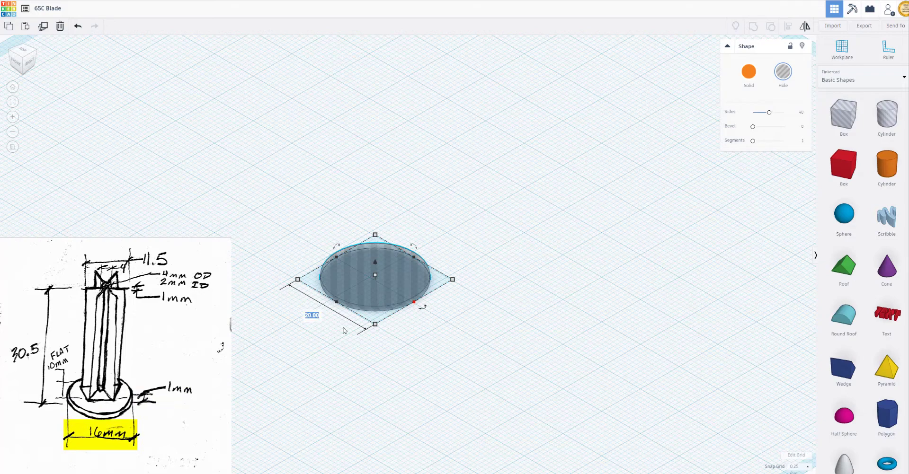
type("16")
key("Return")
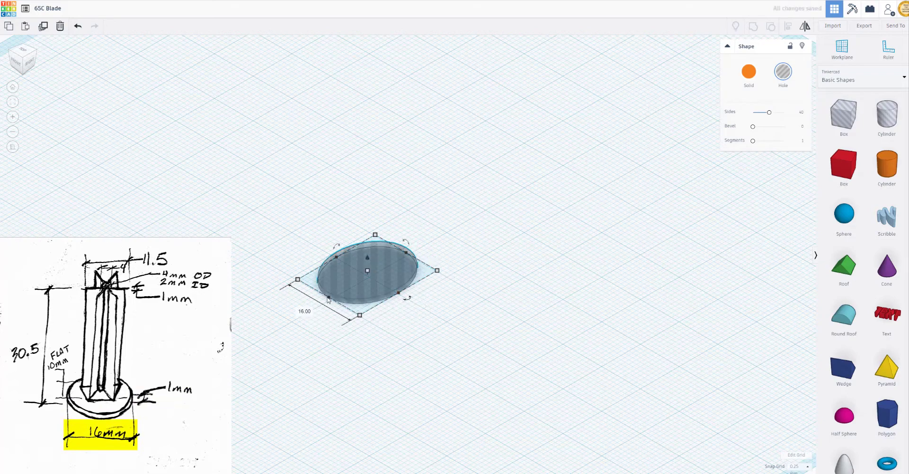
left_click(424, 308)
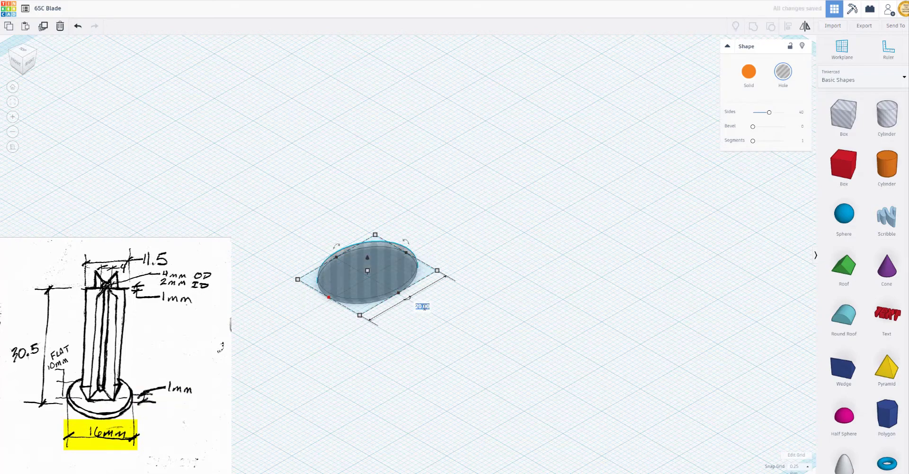
type("16")
key("Return")
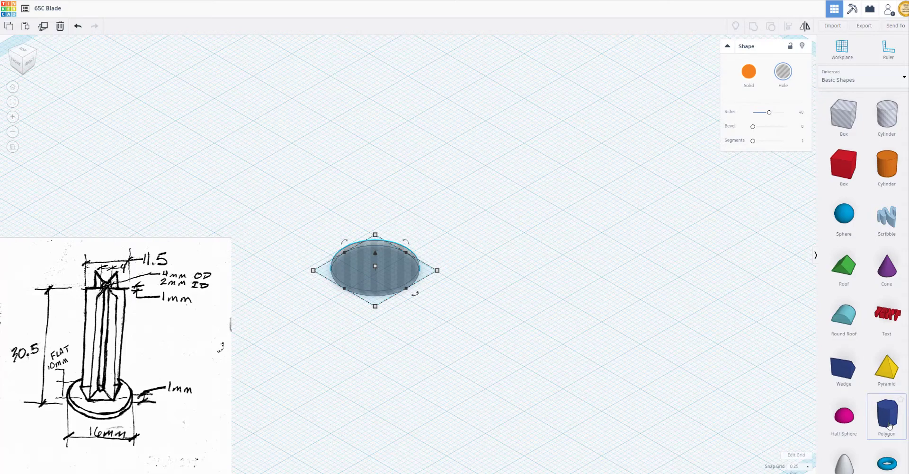
Step: Place a polygon on the workplane and flatten it to 1 mm height
left_click_drag(889, 426, 496, 246)
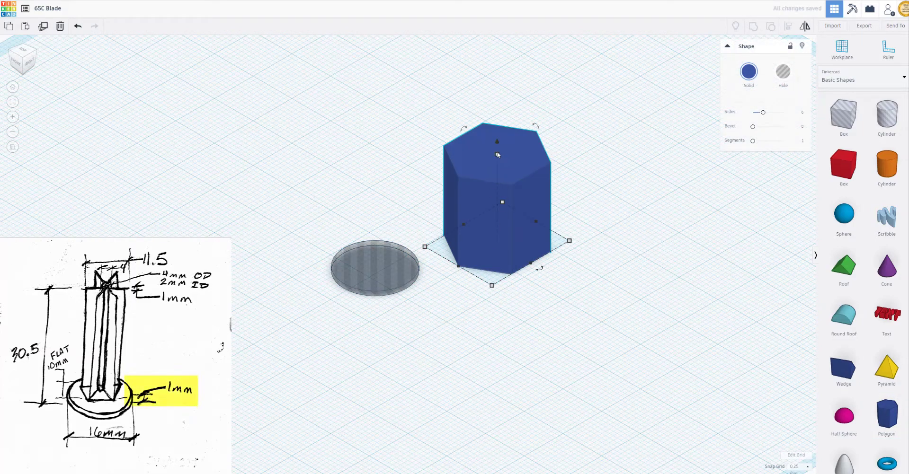
mouse_move(498, 155)
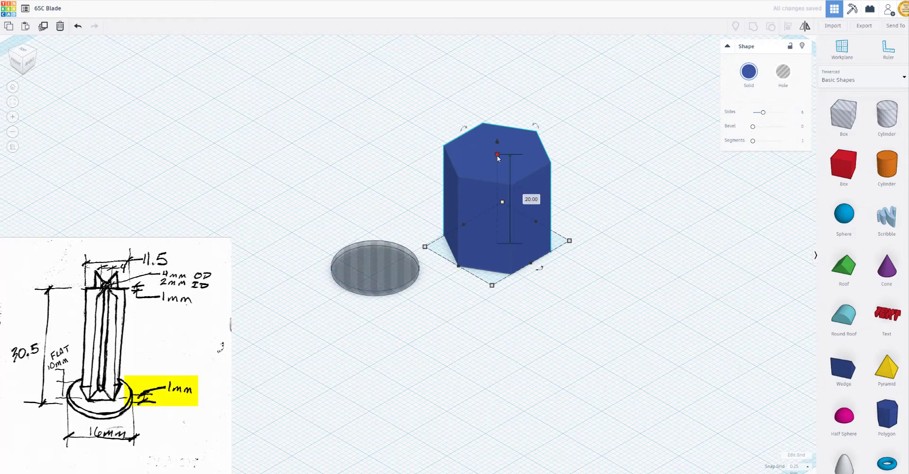
left_click(531, 199)
type("1")
key("Return")
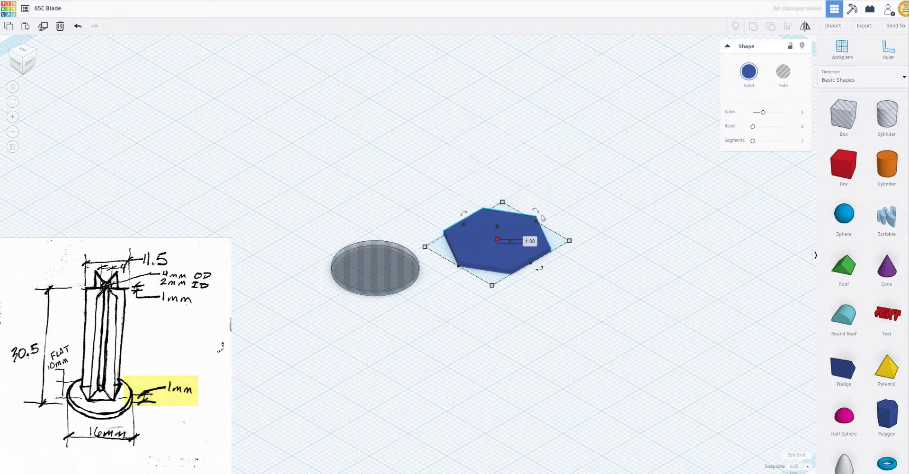
Step: Size the hexagon's footprint to 10 mm by 11.5 mm
mouse_move(458, 268)
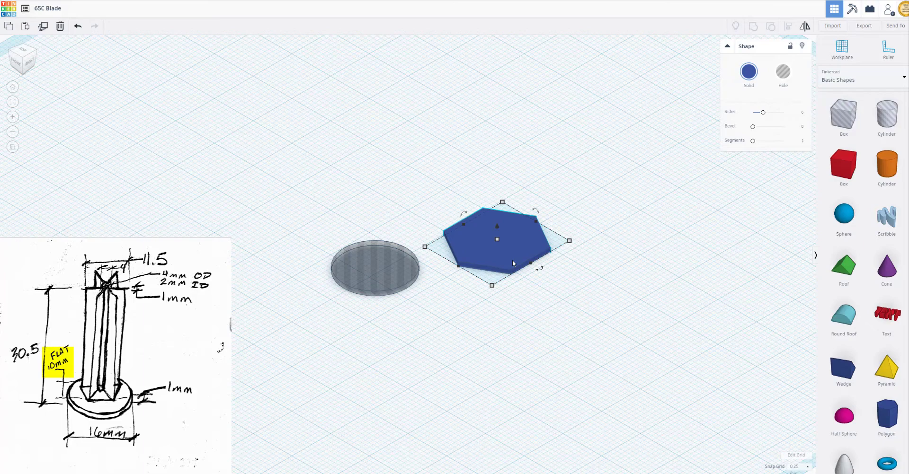
mouse_move(531, 264)
left_click(436, 279)
type("10")
key("Return")
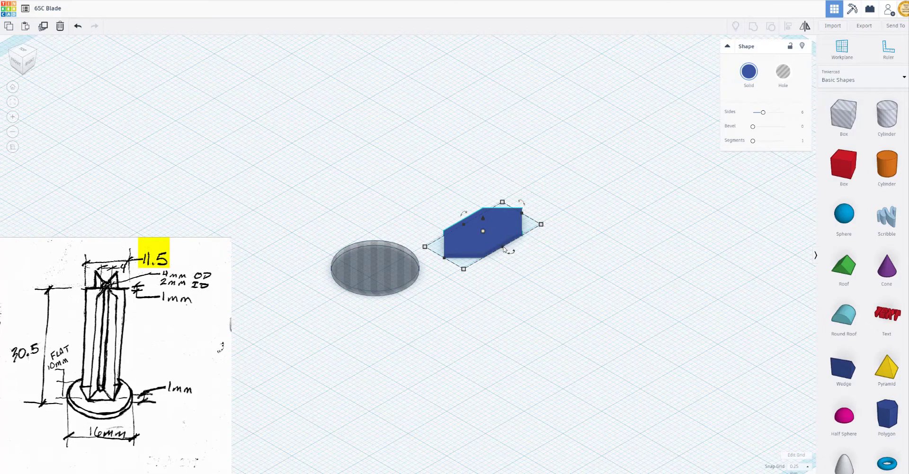
mouse_move(503, 249)
left_click(526, 260)
type("11.5")
key("Return")
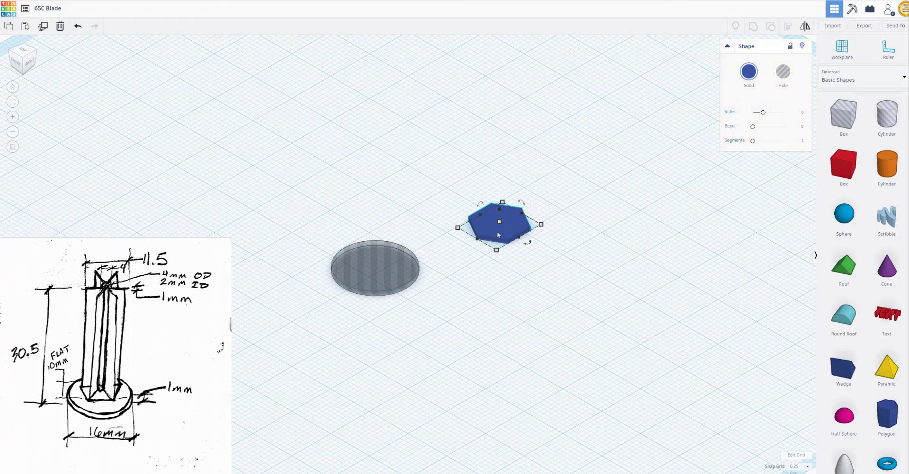
Step: From a top view, move the hole cylinder aside from the hexagon
left_click_drag(498, 233, 374, 276)
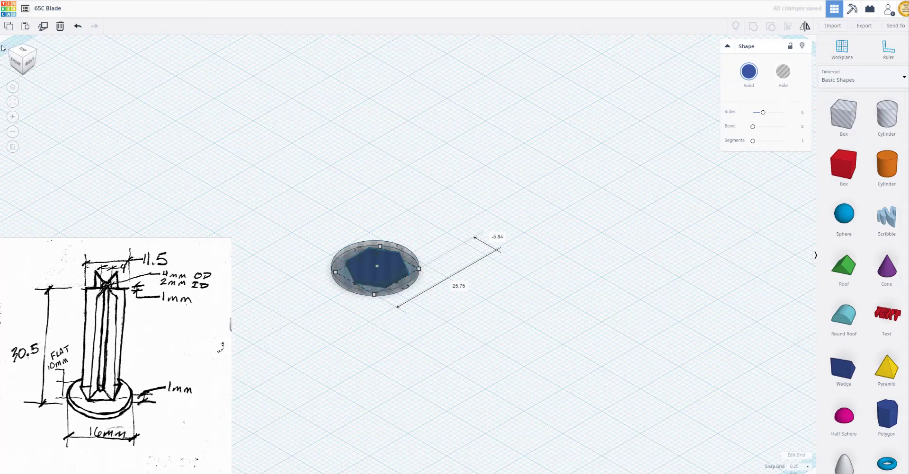
left_click(24, 51)
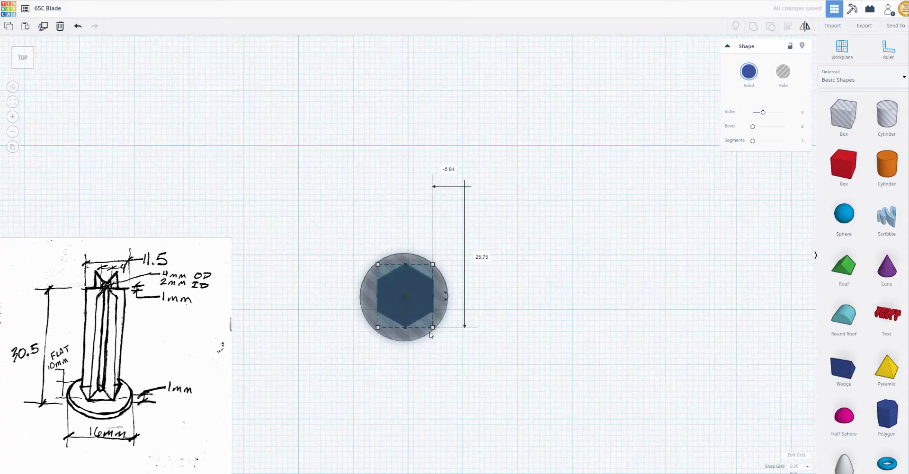
scroll(415, 329, "up", 2)
scroll(413, 338, "up", 3)
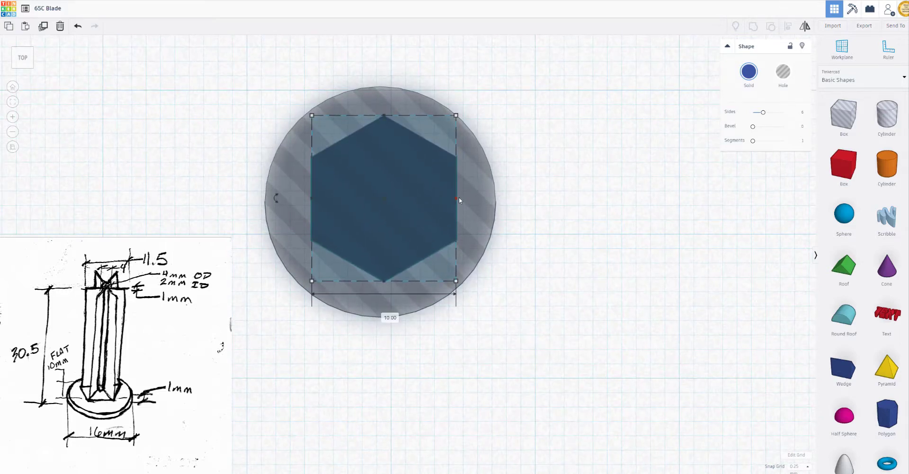
mouse_move(382, 115)
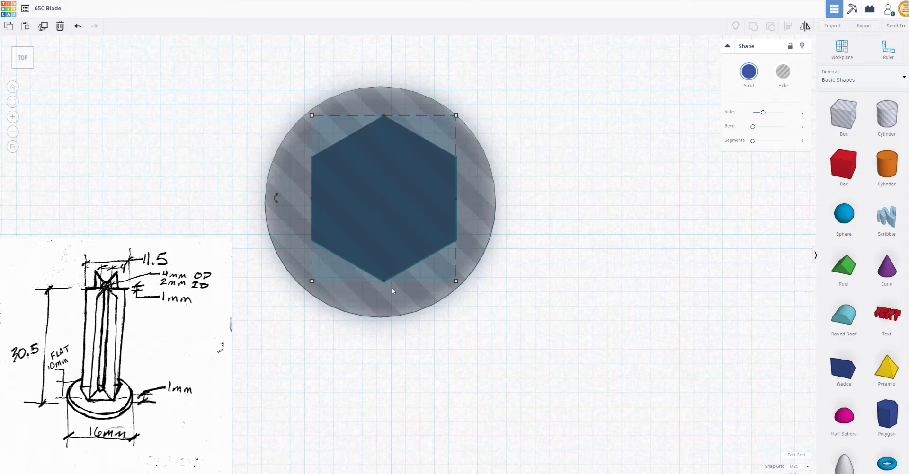
left_click(393, 313)
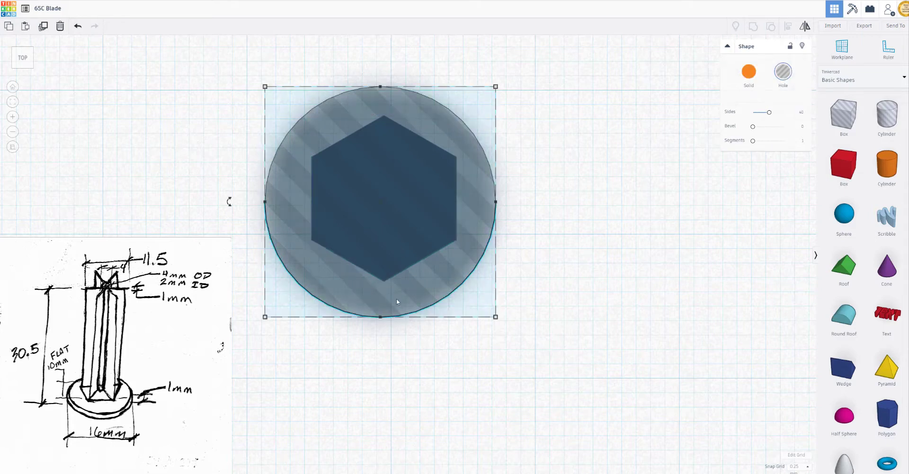
left_click_drag(388, 295, 541, 326)
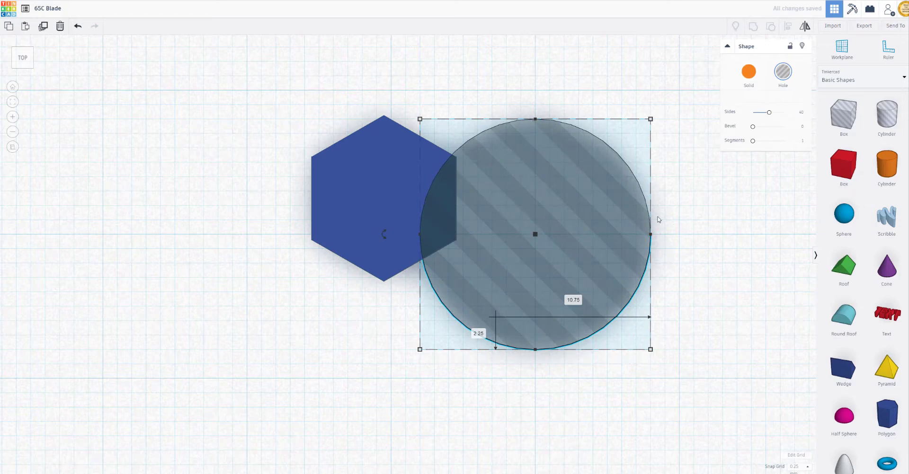
Step: Drag the hexagon into the circle's centre, fine-tune with arrow keys, and view in 3-D
left_click(342, 195)
left_click_drag(355, 205, 504, 239)
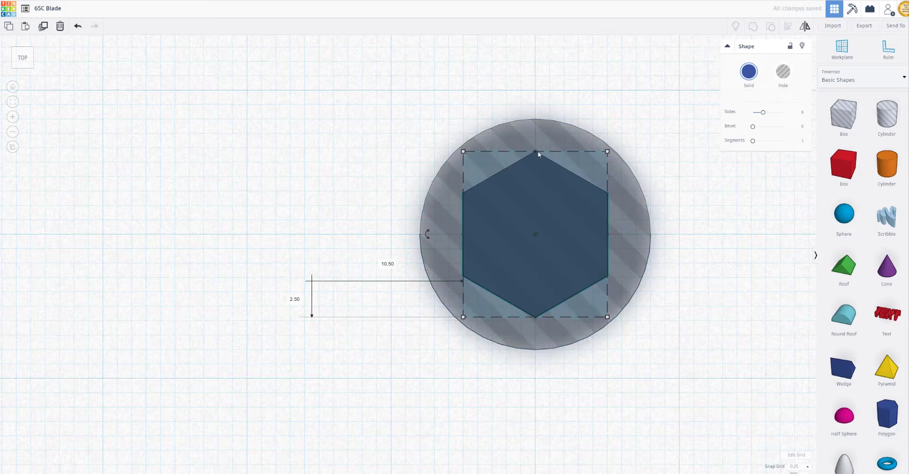
key("Up")
key("Up")
key("Up")
key("Down")
key("Down")
key("Down")
key("Up")
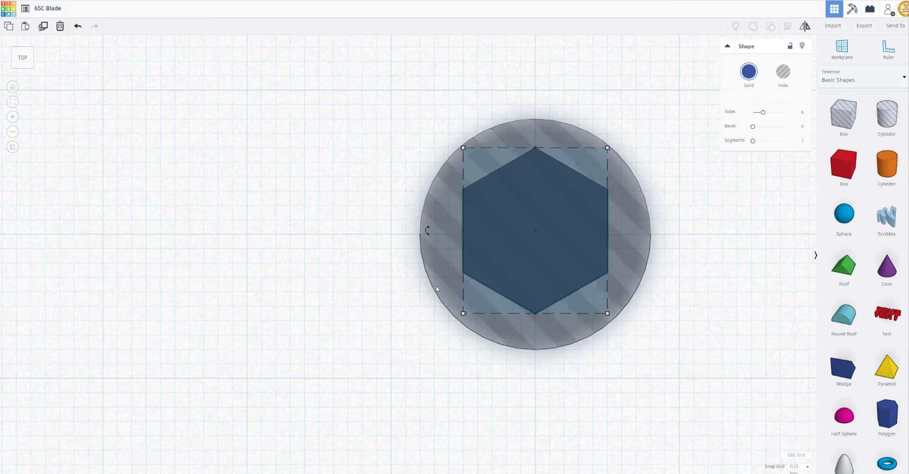
key("Down")
key("Up")
key("Down")
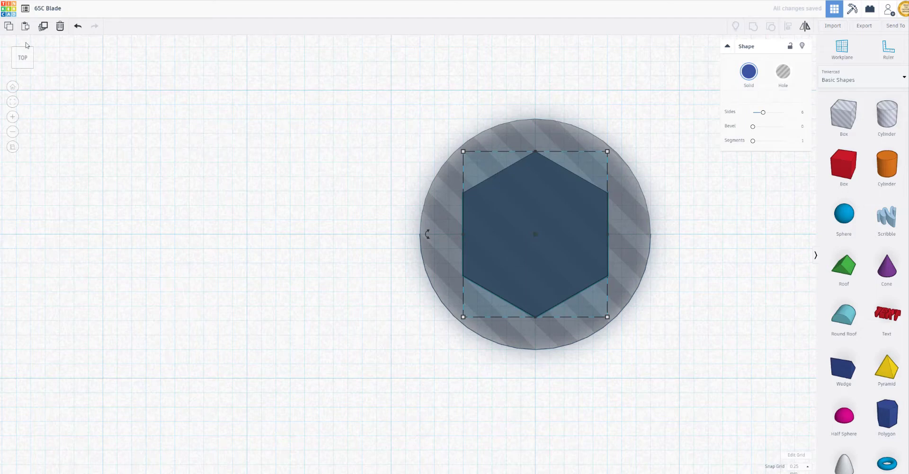
left_click(33, 69)
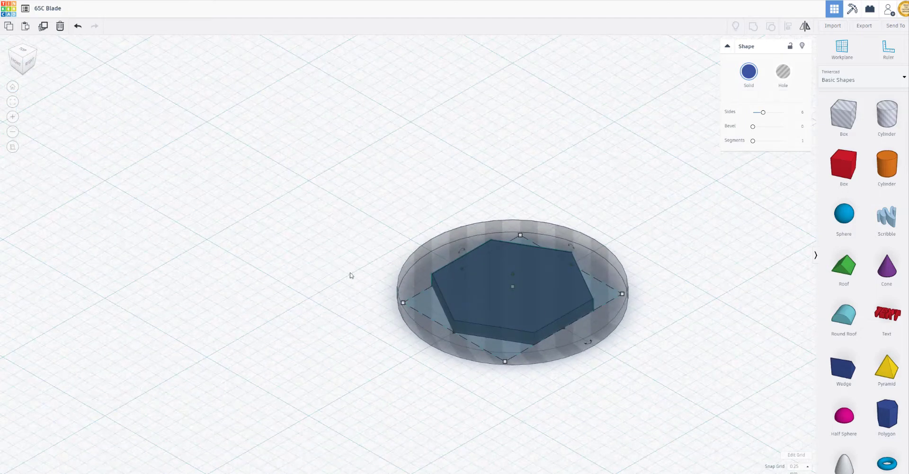
Step: Convert the hole cylinder into a solid orange disc
middle_click_drag(640, 316, 492, 253)
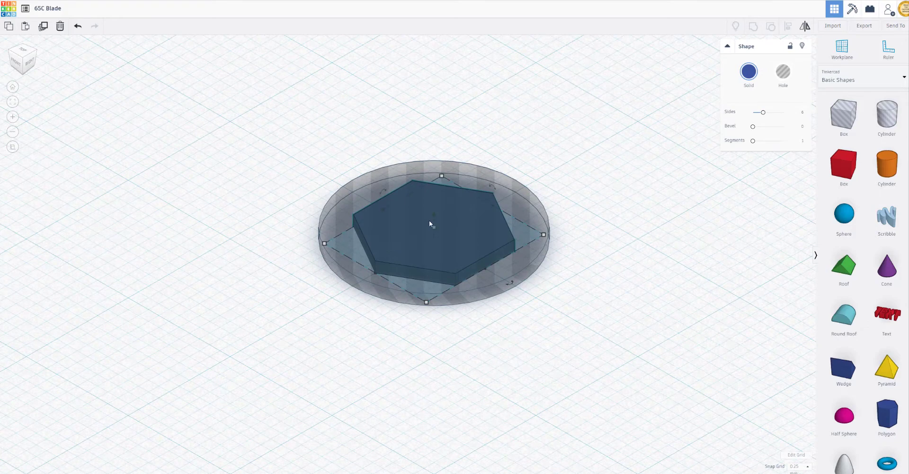
left_click(441, 235)
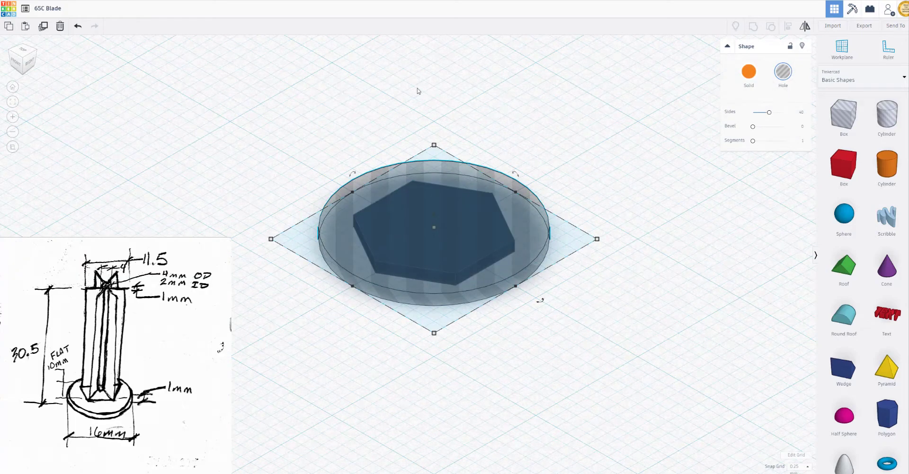
left_click(748, 71)
left_click(316, 400)
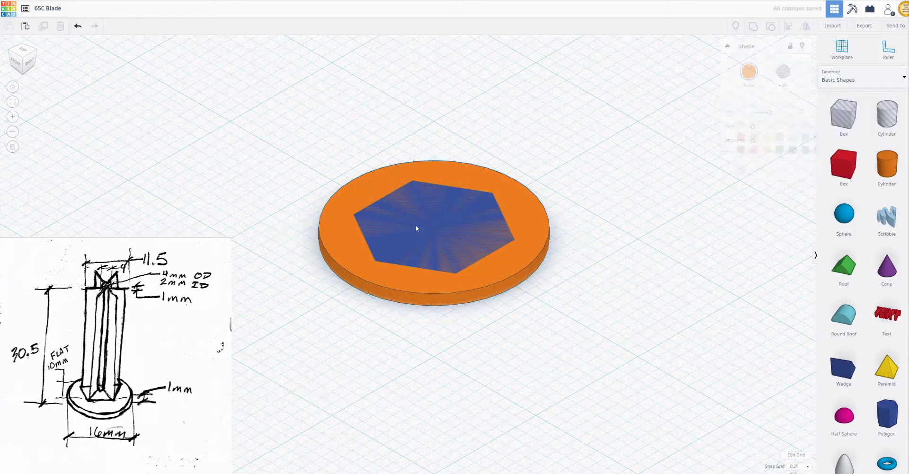
Step: Make the hexagon a hole and group it with the disc into one ring
left_click(443, 230)
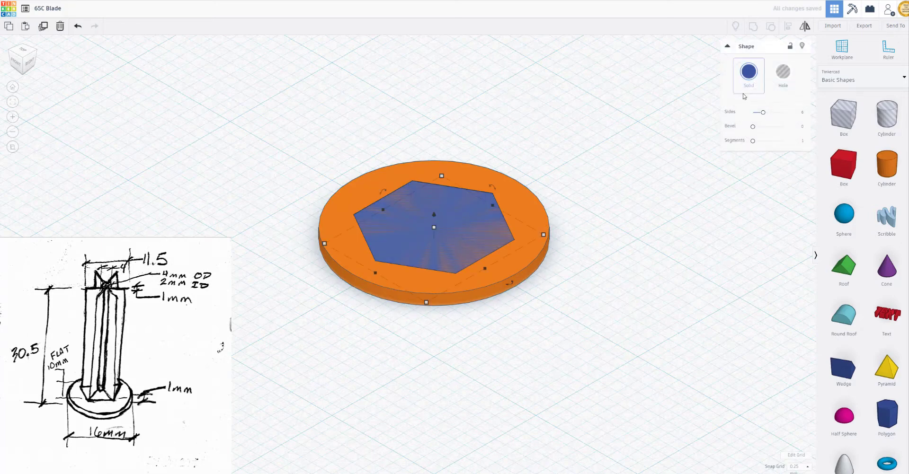
left_click(782, 72)
left_click(479, 392)
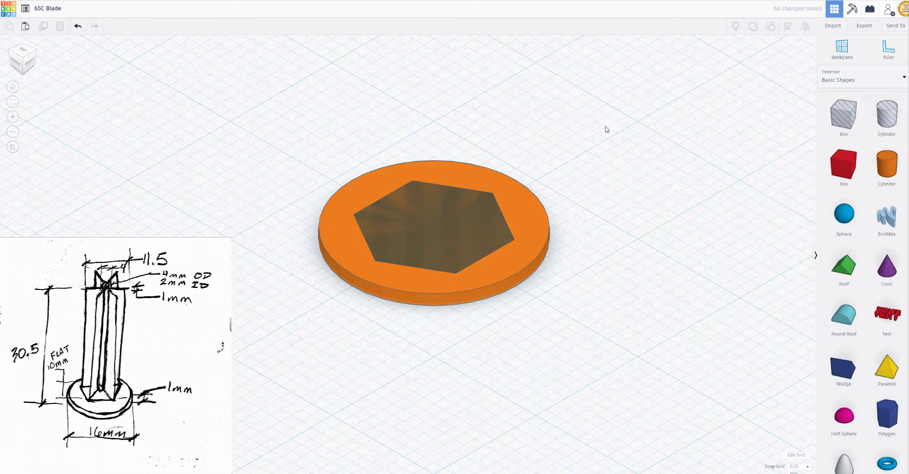
left_click_drag(613, 98, 238, 360)
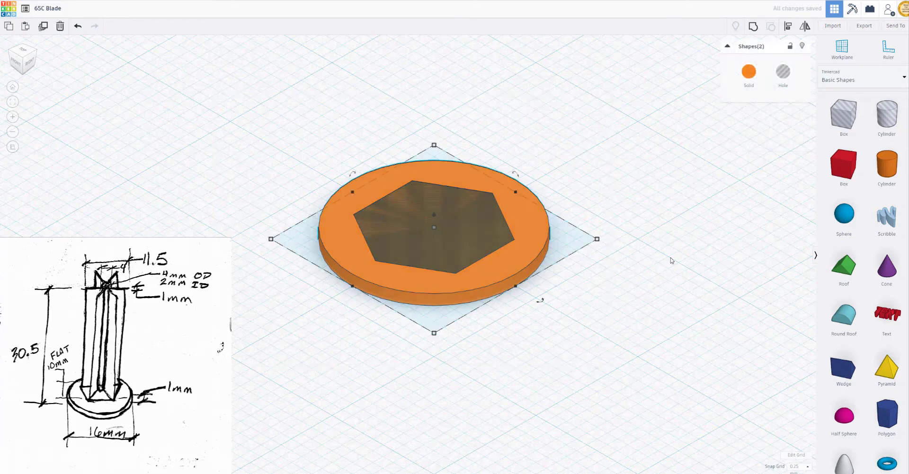
left_click(755, 28)
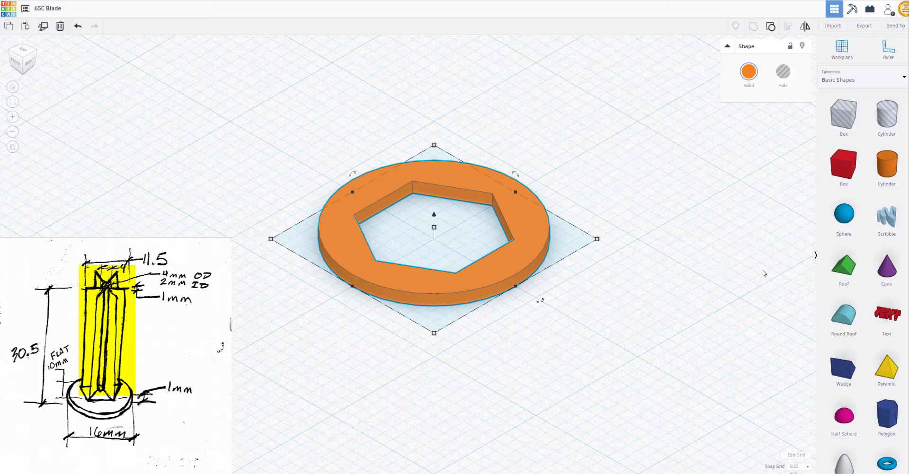
Step: Place a red box on the workplane and set its thickness to 1 mm
left_click(844, 165)
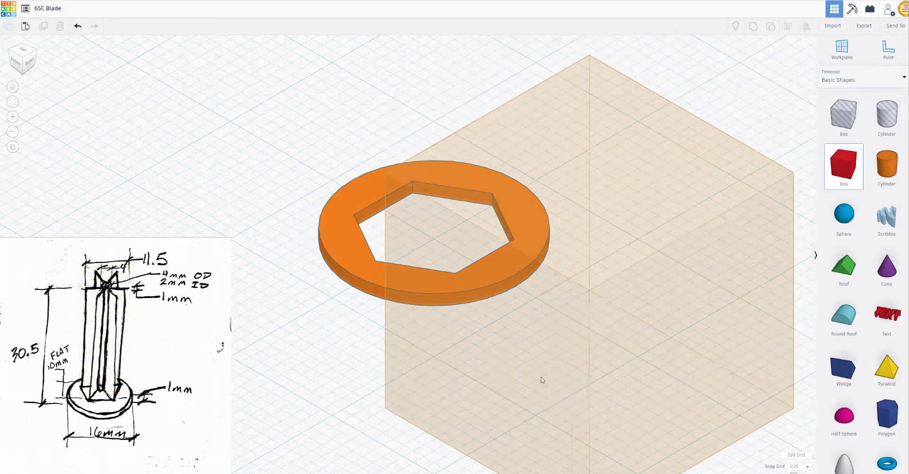
left_click(540, 362)
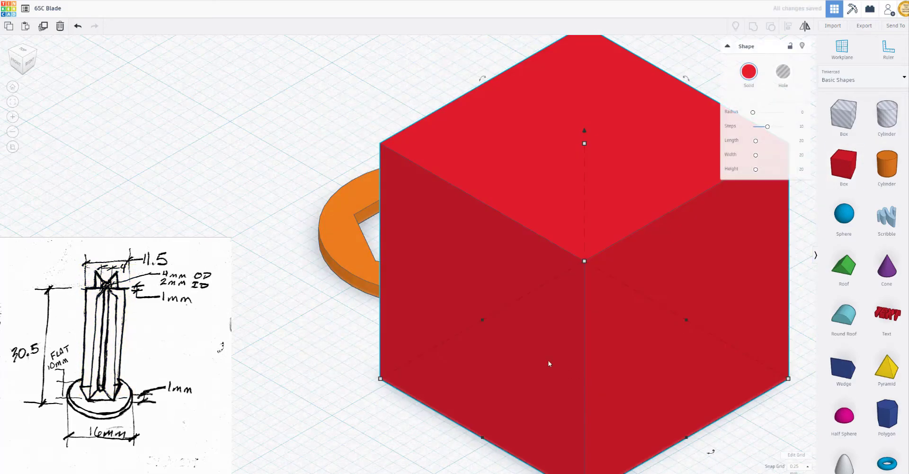
scroll(523, 340, "down", 3)
middle_click_drag(515, 302, 439, 288)
scroll(437, 288, "up", 2)
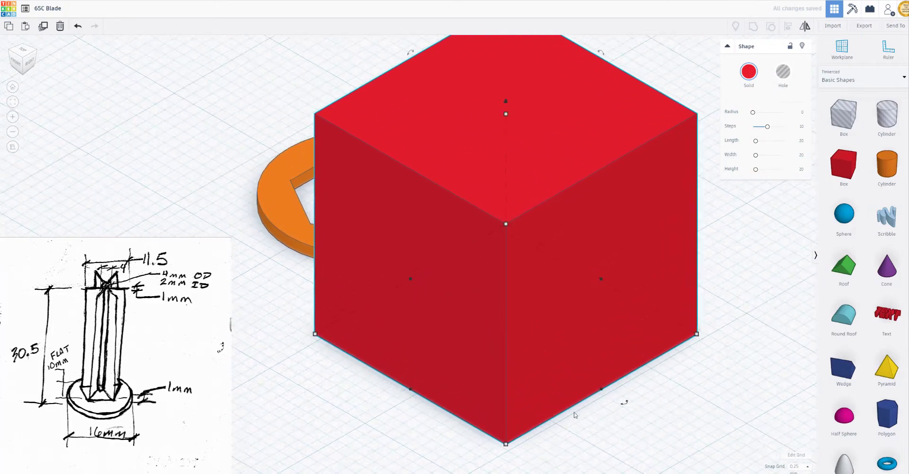
left_click(625, 403)
type("1")
key("Return")
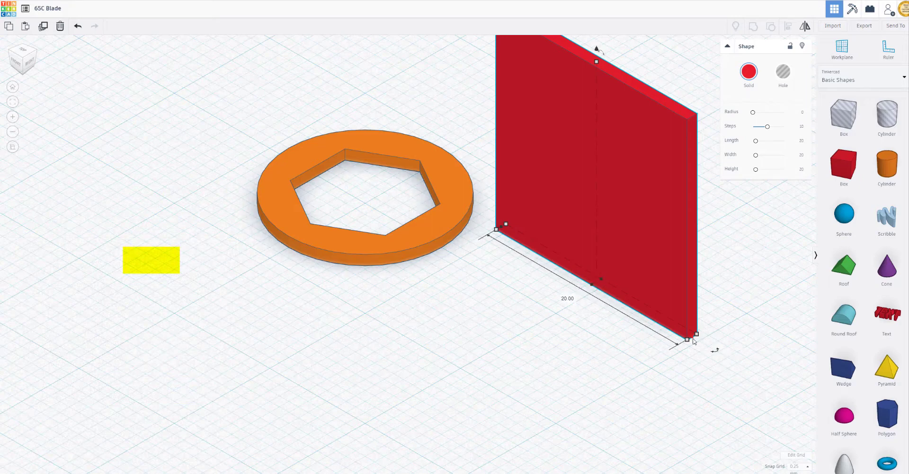
Step: Set the plate's width to 11.5 mm and height to 30.5 mm
left_click(570, 302)
type("11.5")
key("Return")
middle_click_drag(517, 318, 410, 417)
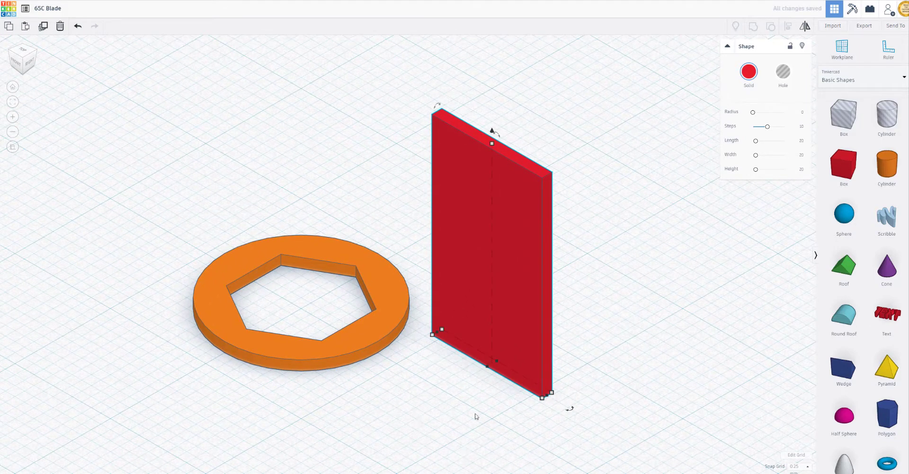
mouse_move(495, 147)
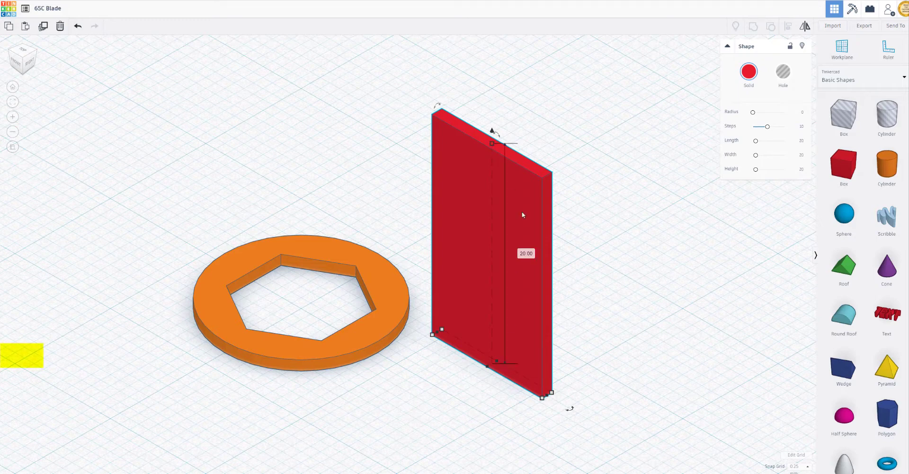
left_click(526, 256)
type("30.5")
key("Return")
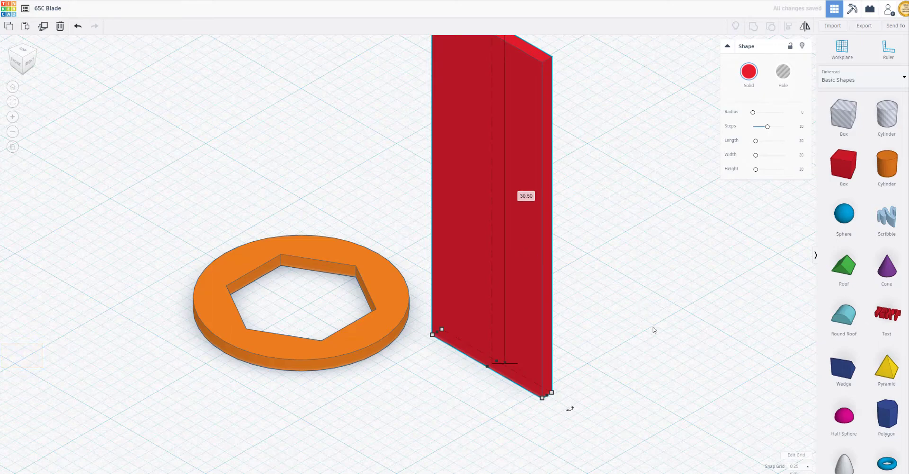
scroll(645, 326, "down", 2)
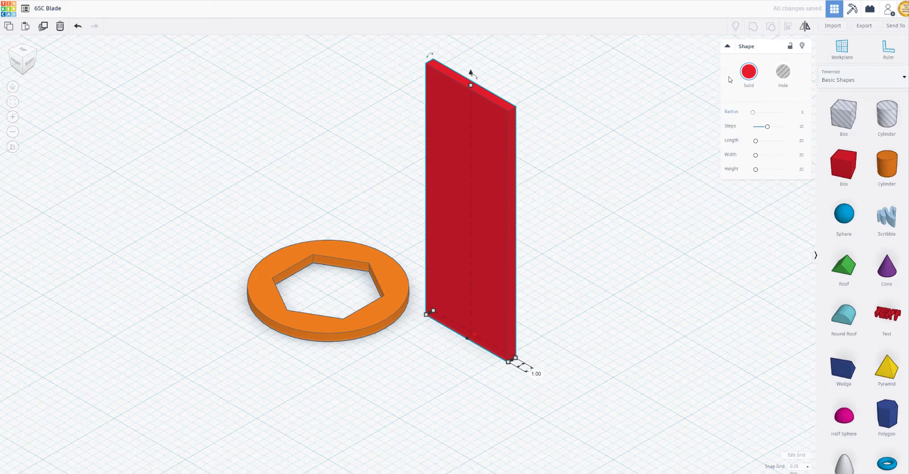
Step: Duplicate the red plate and move the copy onto the ring
left_click(43, 28)
left_click(487, 376)
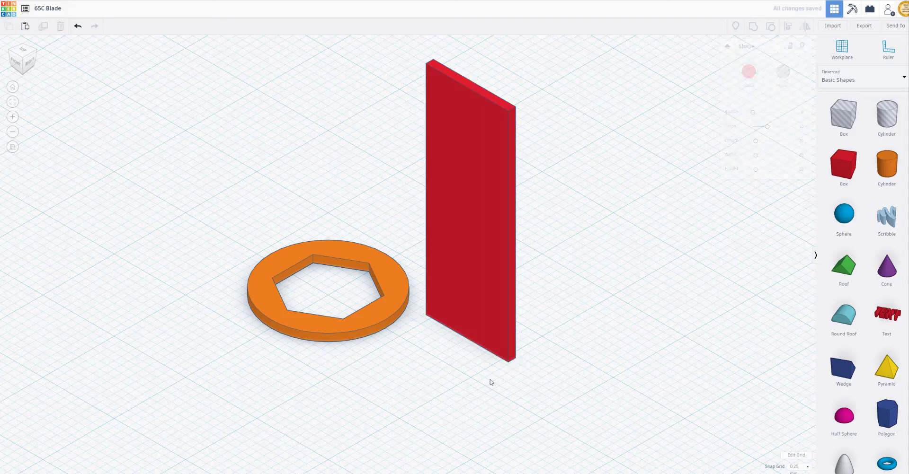
left_click(473, 345)
left_click_drag(472, 337, 396, 347)
key("ctrl+z")
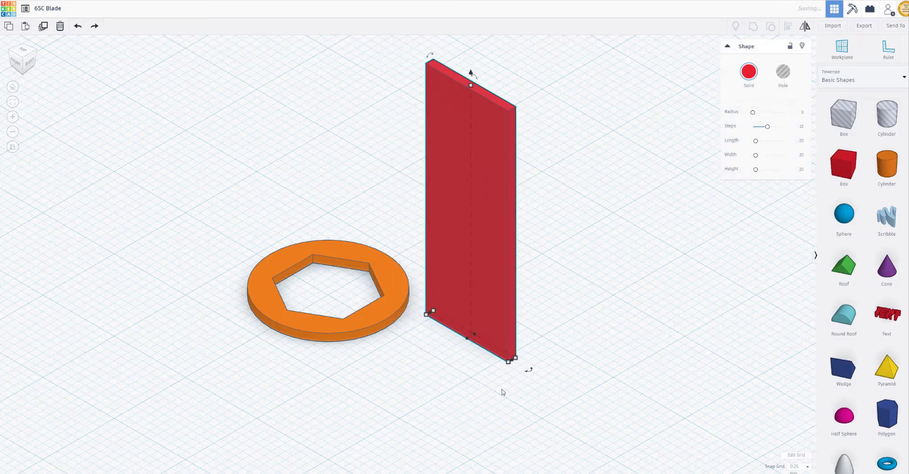
left_click_drag(495, 322, 354, 282, "alt")
Step: Switch to a straight top-down view and zoom in on the ring
left_click(26, 54)
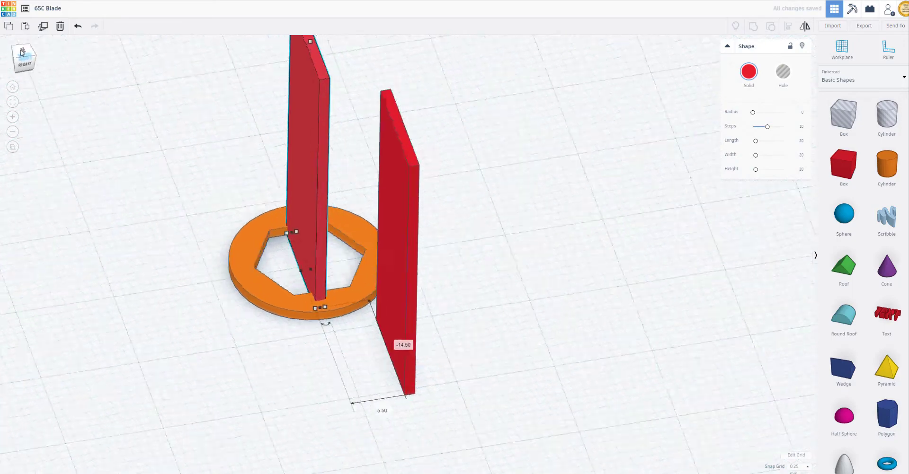
left_click(23, 50)
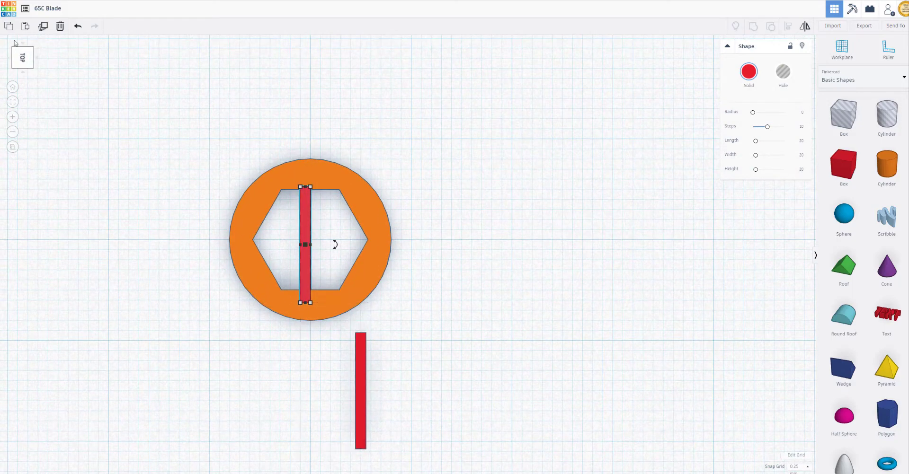
left_click(31, 53)
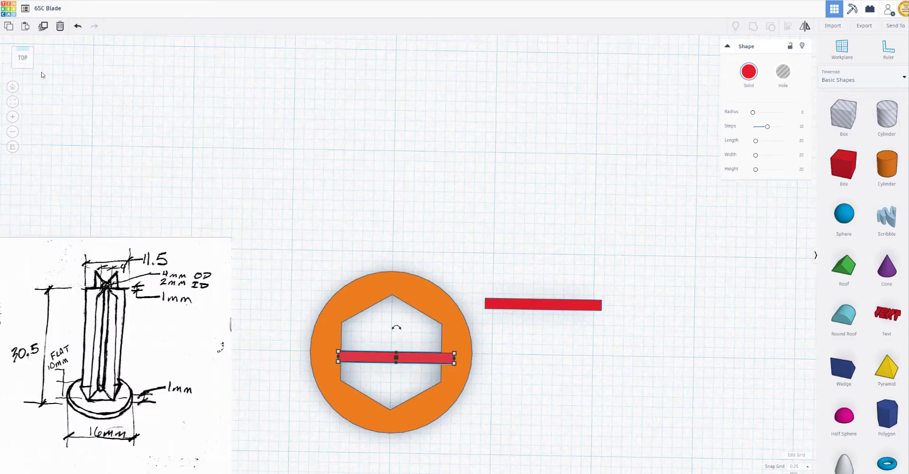
left_click(19, 58)
left_click(19, 57)
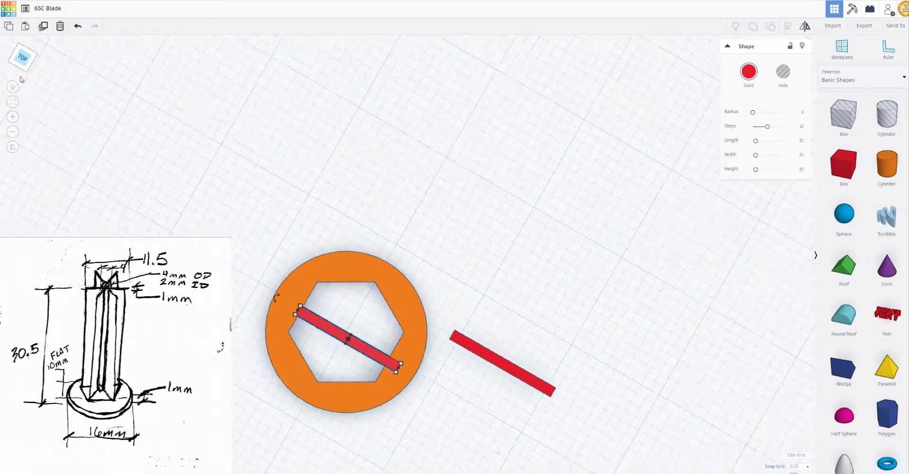
left_click(24, 66)
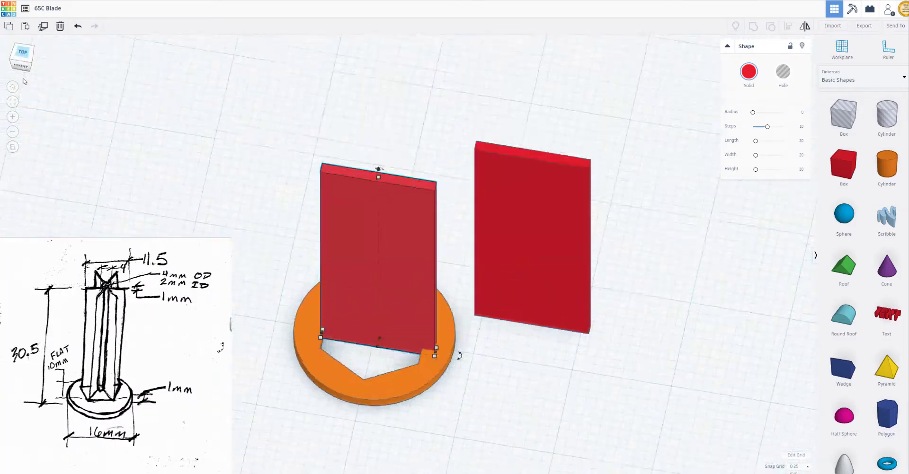
left_click(23, 57)
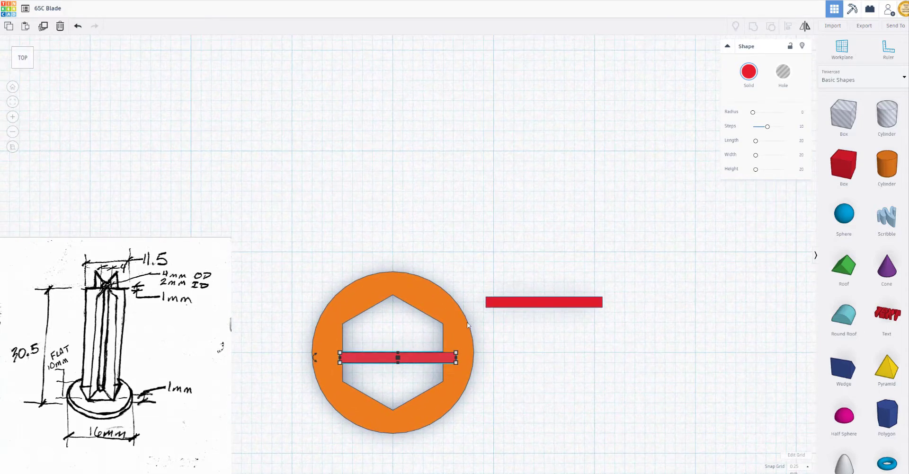
scroll(403, 387, "up", 5)
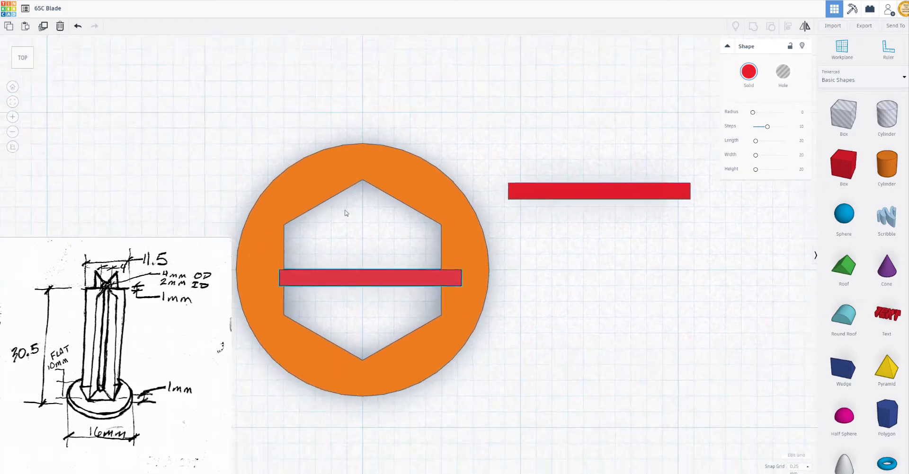
Step: Rotate the first red bar to 90° so it runs vertically through the ring's centre
left_click_drag(381, 243, 373, 231)
mouse_move(232, 231)
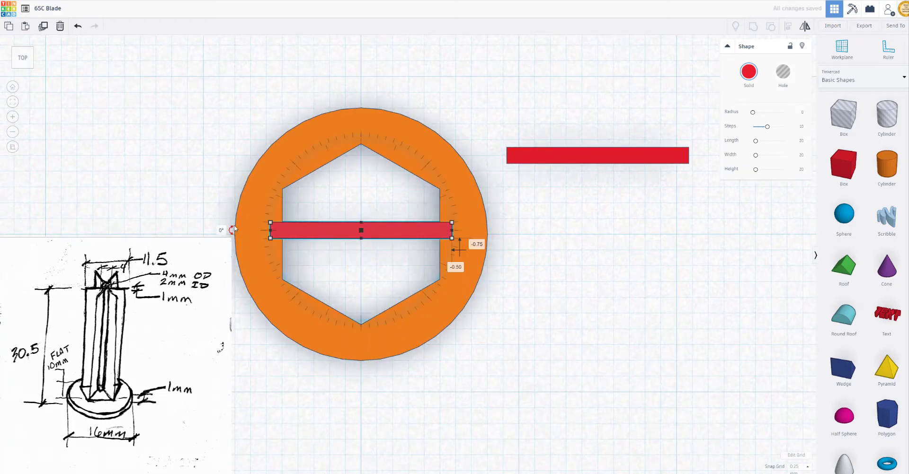
left_click_drag(231, 232, 362, 392)
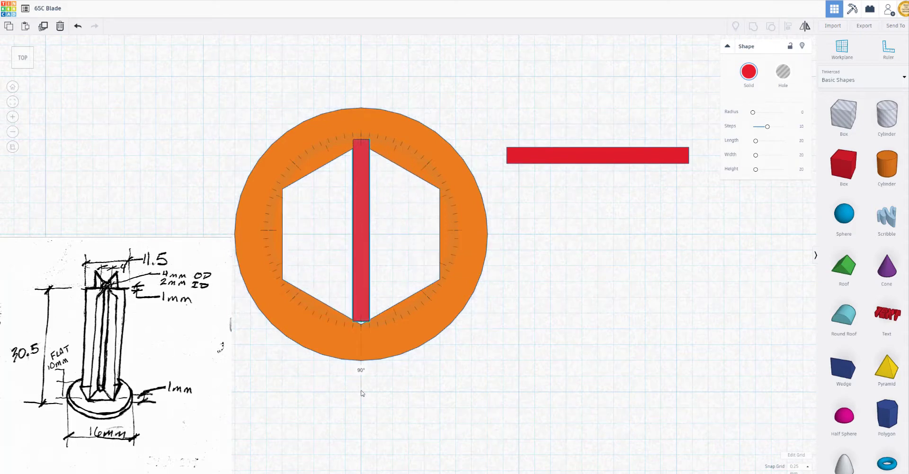
left_click_drag(361, 185, 360, 189)
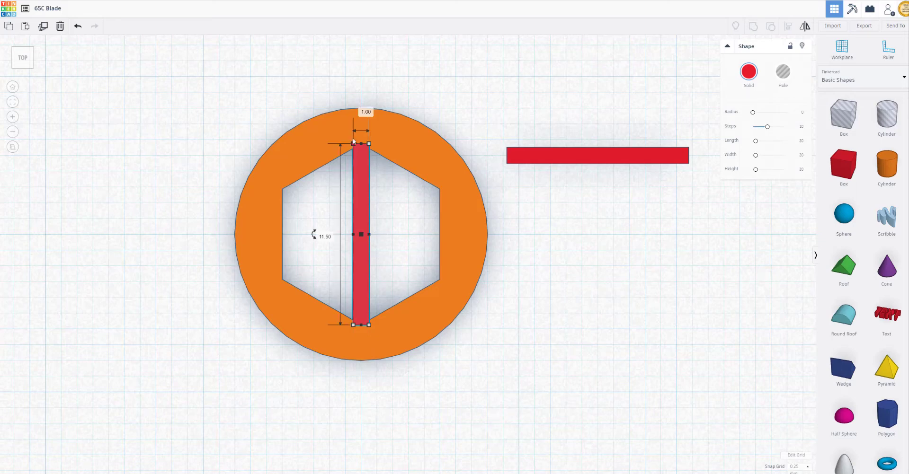
left_click(616, 344)
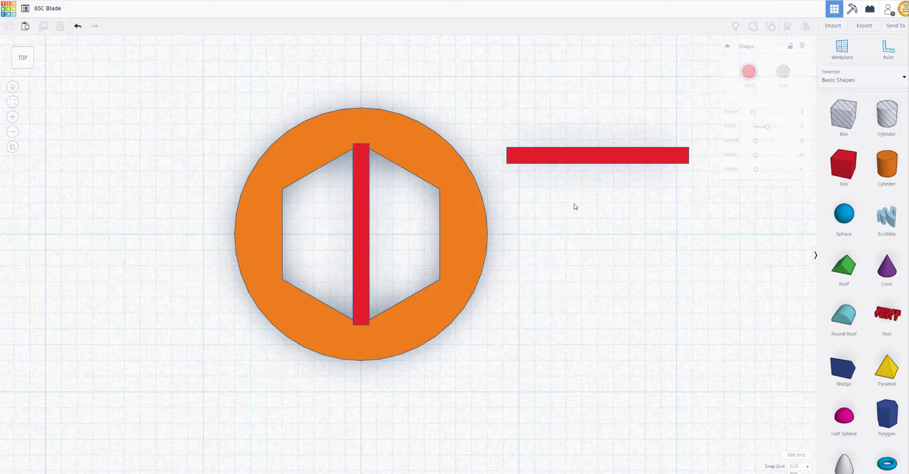
Step: Move the other two bars to the ring's centre, rotated to 30° and -30°
left_click(569, 161)
left_click_drag(631, 154, 395, 237)
mouse_move(231, 234)
left_click_drag(230, 236, 171, 346)
left_click_drag(624, 152, 388, 235)
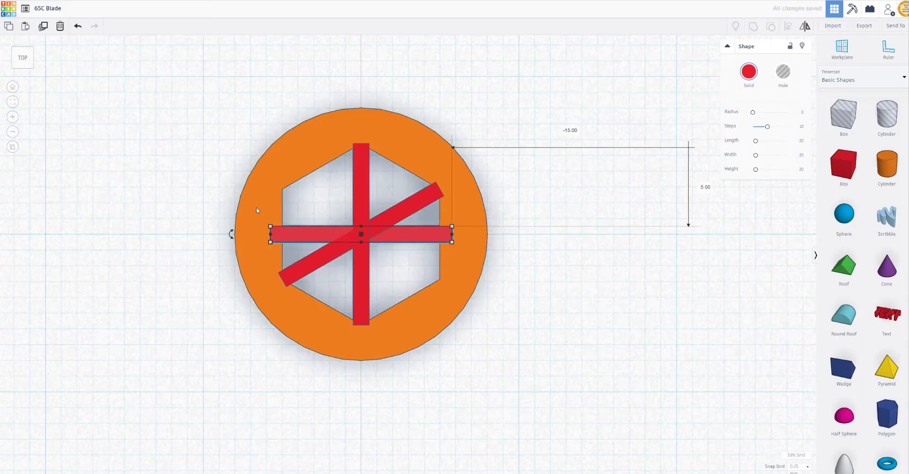
mouse_move(232, 239)
left_click_drag(231, 239, 169, 129)
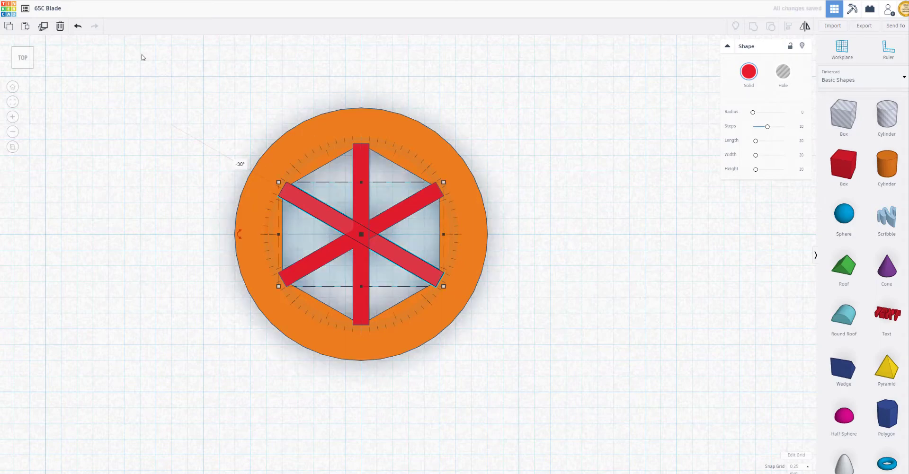
Step: Return to a tilted 3-D view and zoom in on the six-spoked star atop the ring
left_click(22, 67)
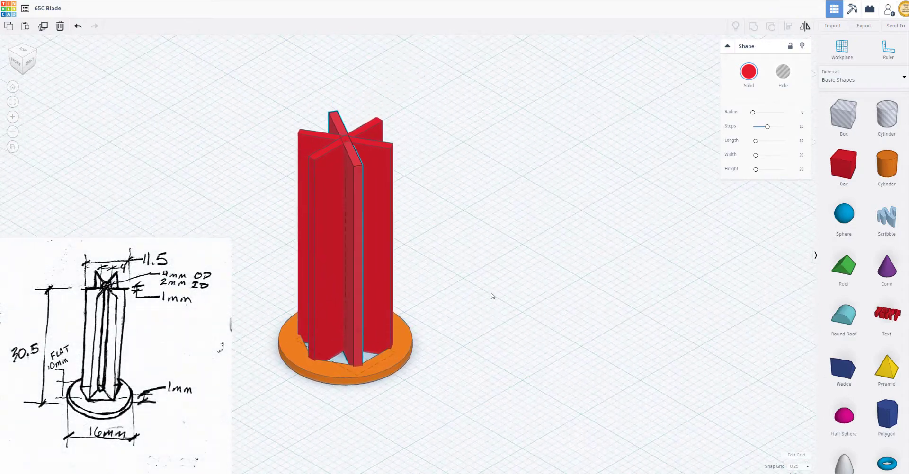
left_click(496, 312)
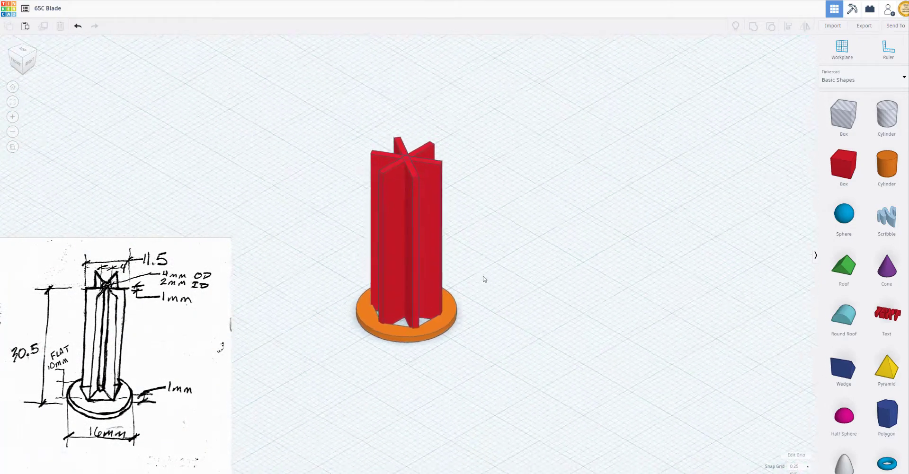
scroll(459, 293, "up", 1)
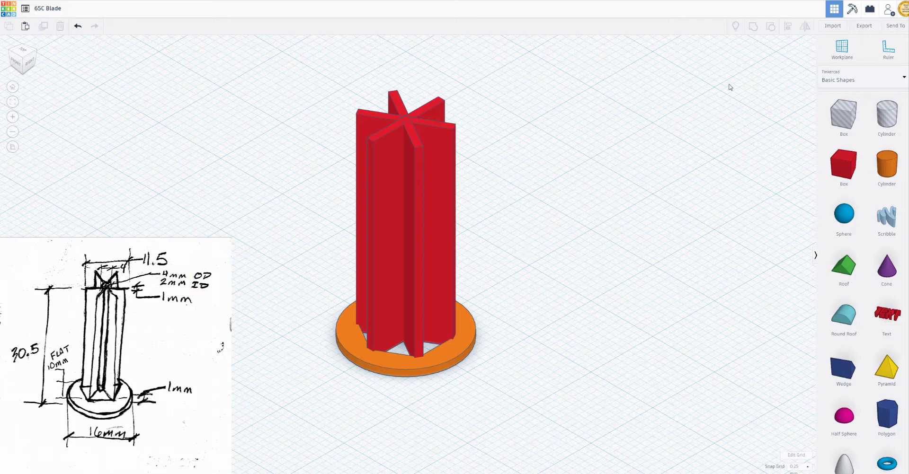
Step: Group the base and the three blade bars into one shape and set that group to Hole
left_click_drag(522, 79, 274, 396)
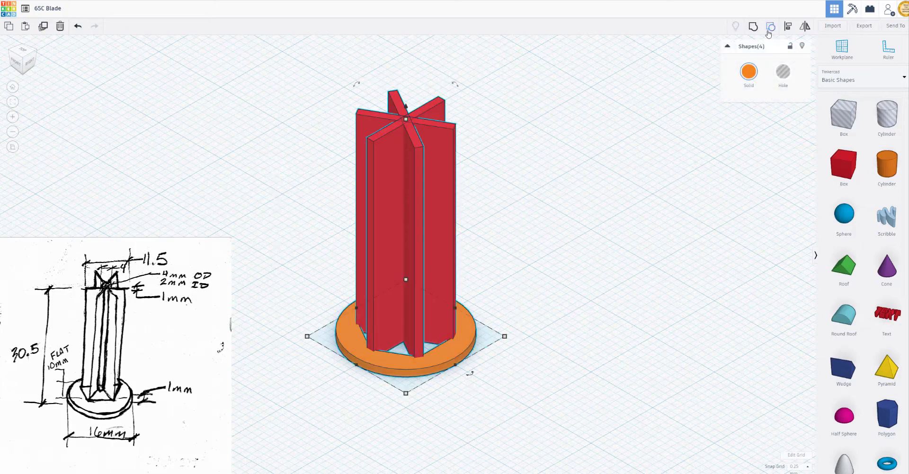
left_click(753, 27)
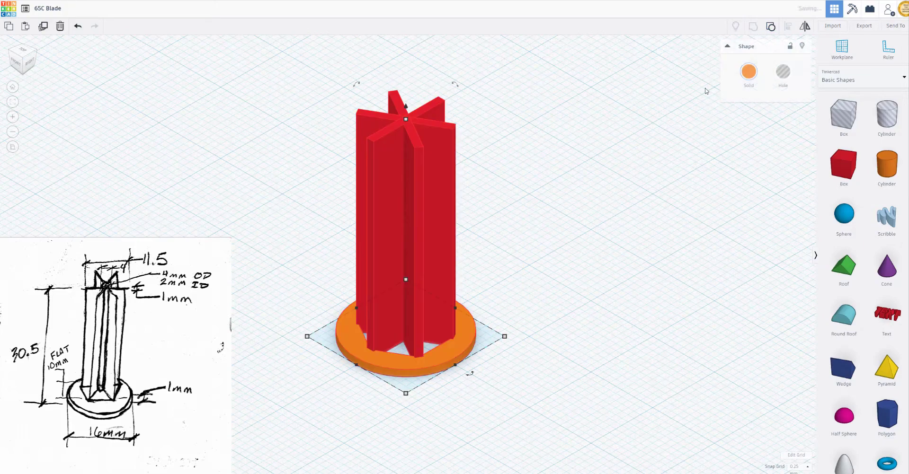
left_click(545, 283)
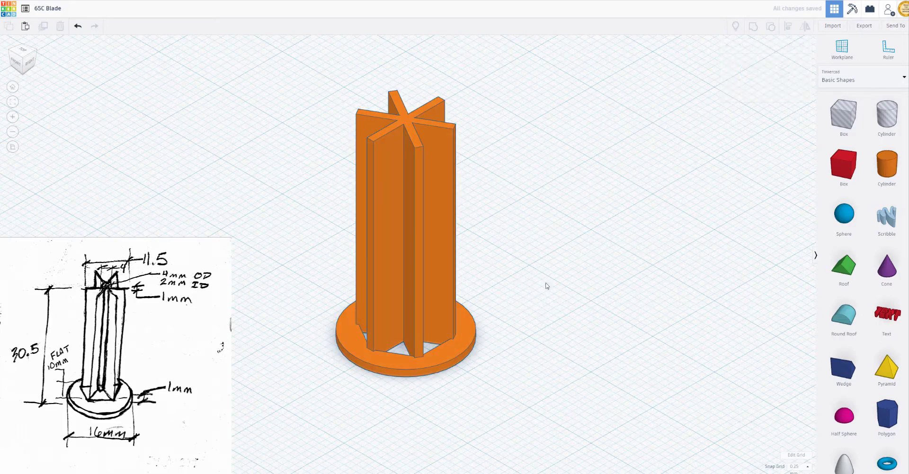
left_click(429, 176)
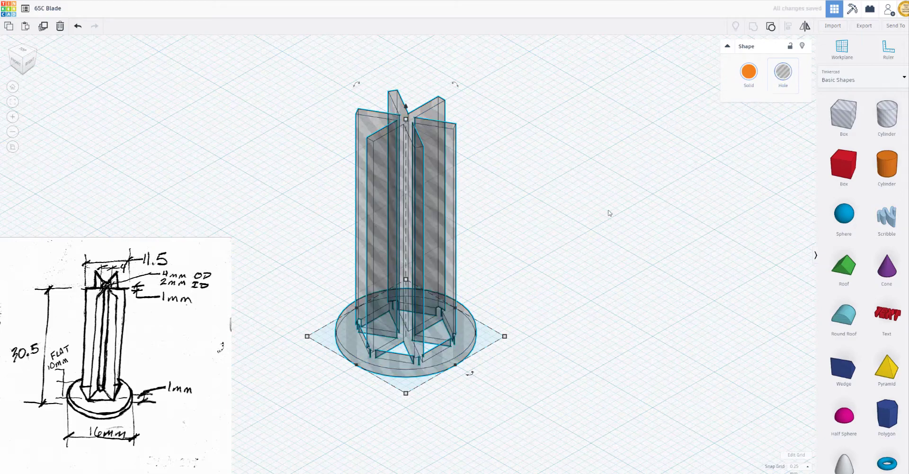
left_click(783, 72)
Step: Add a cylinder and size it 4 mm wide by 4 mm long
left_click_drag(887, 164, 638, 305)
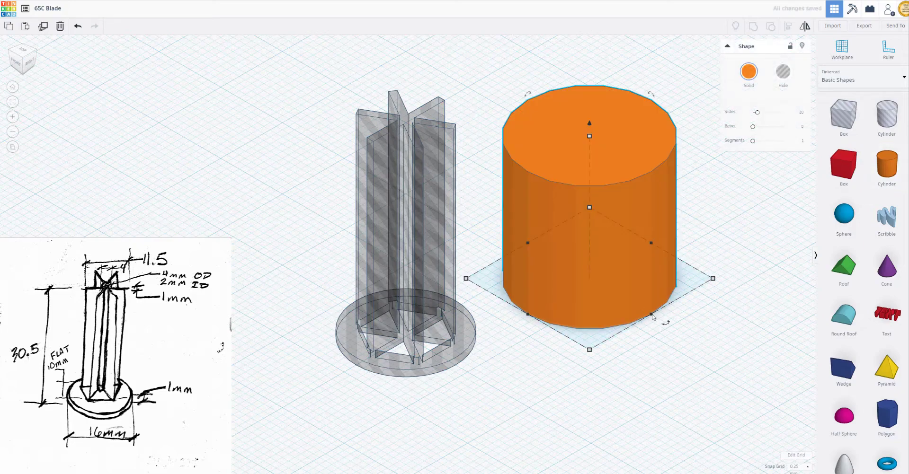
mouse_move(653, 316)
left_click(503, 328)
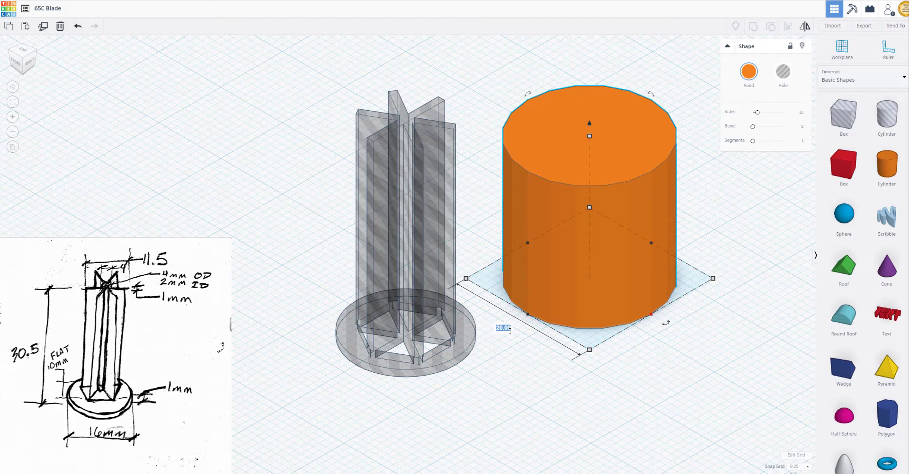
type("4")
key("Return")
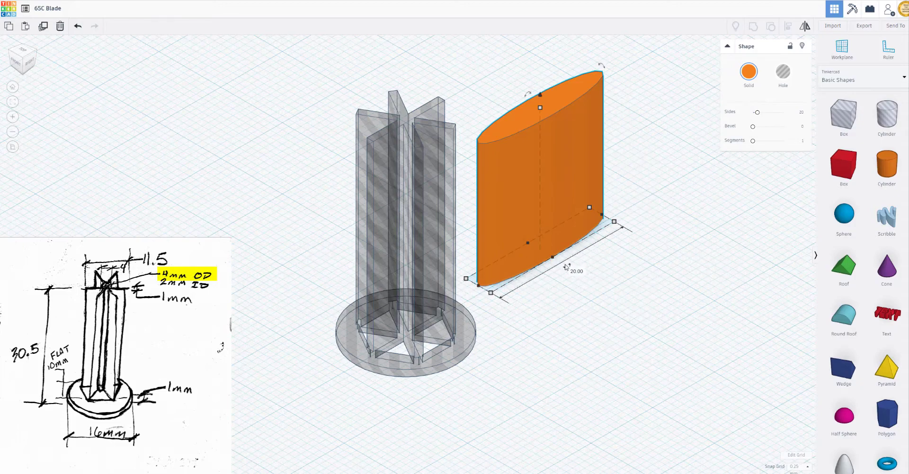
left_click(577, 271)
type("4")
key("Return")
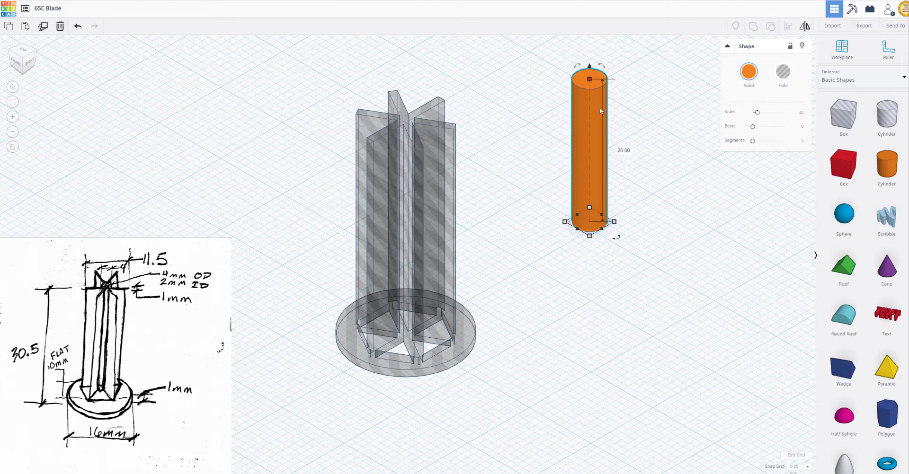
Step: Make the cylinder 30.5 mm tall and move it to the blade's centre
left_click(623, 150)
type("30.5")
key("Return")
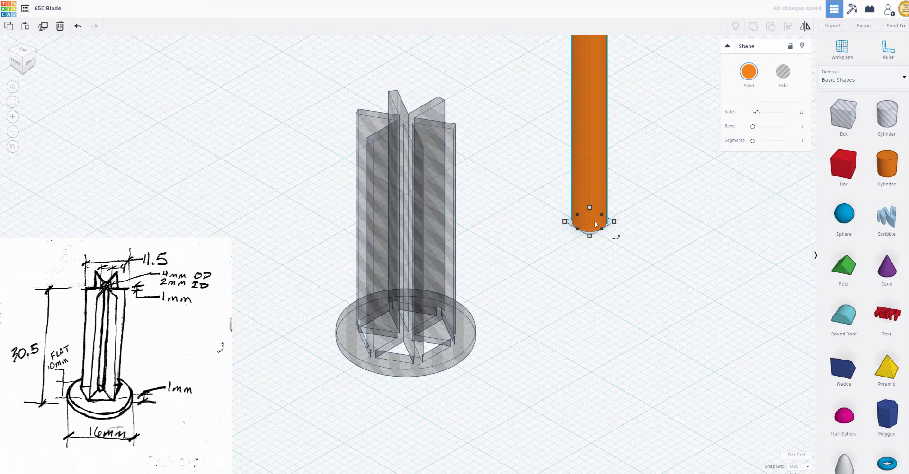
left_click_drag(595, 221, 407, 330)
left_click(406, 435)
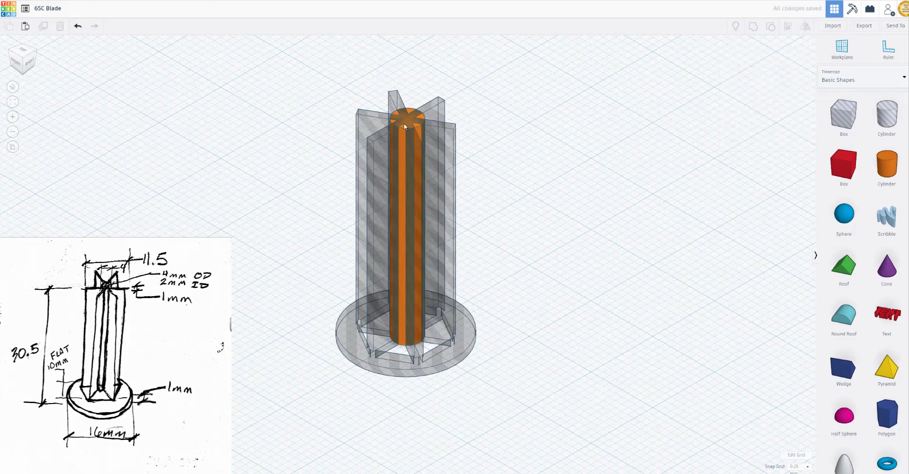
Step: From the top view, nudge the orange cylinder to sit centred in the hub
left_click(22, 52)
scroll(411, 234, "up", 5)
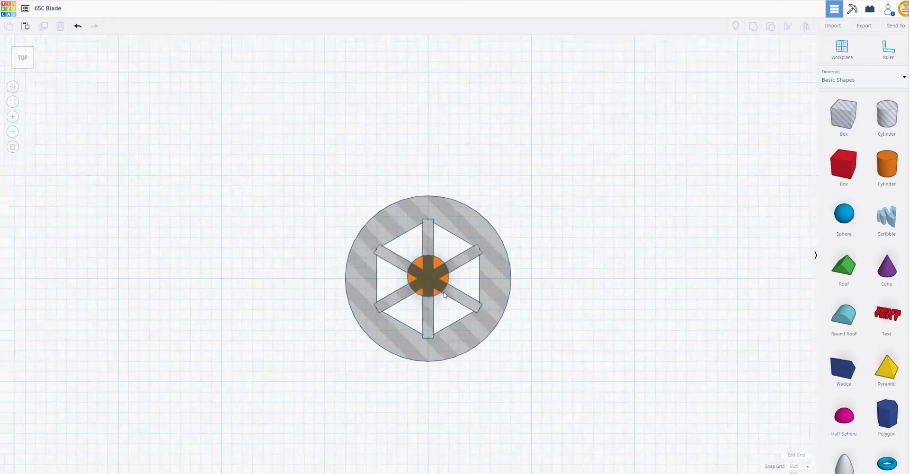
middle_click_drag(521, 300, 466, 236)
left_click(466, 236)
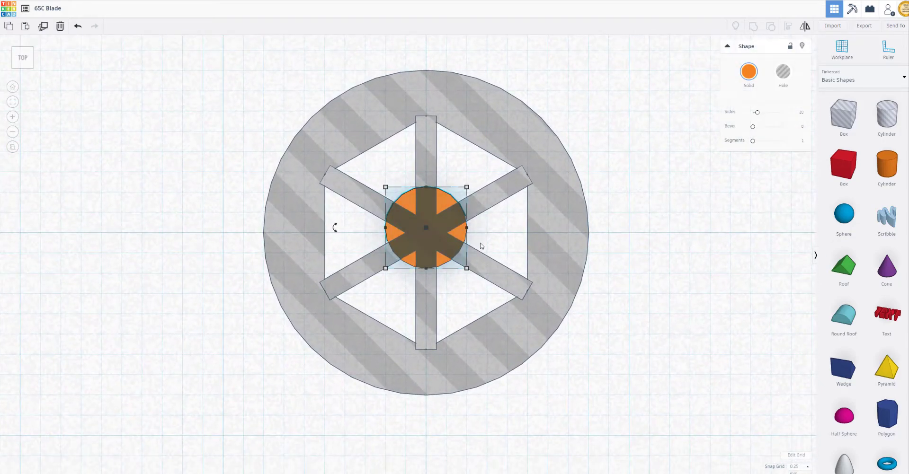
key("Down")
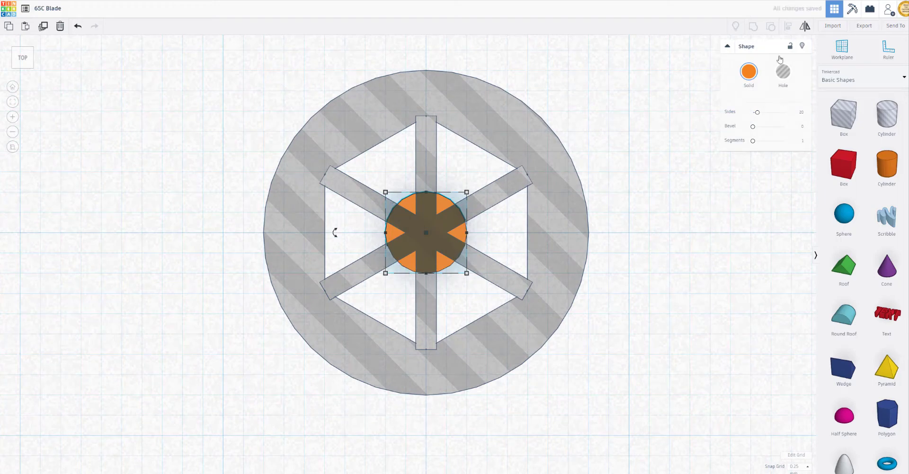
Step: Switch the striped wheel group from hole back to solid
left_click(491, 278)
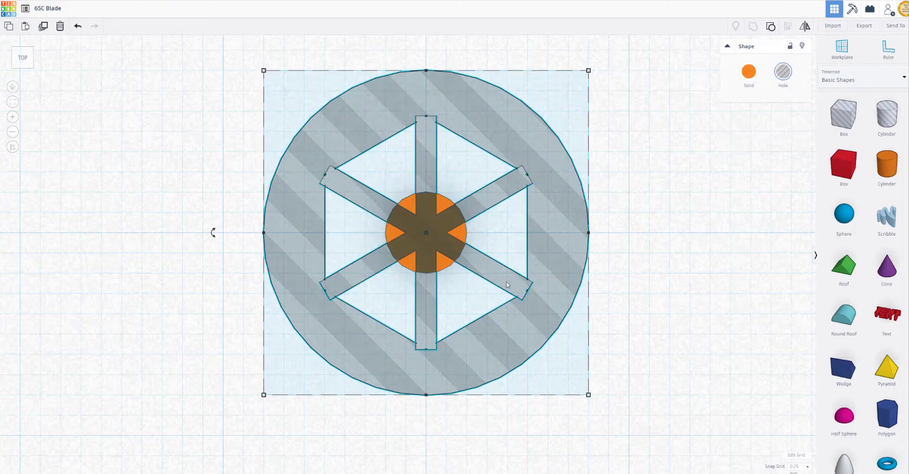
left_click(507, 246)
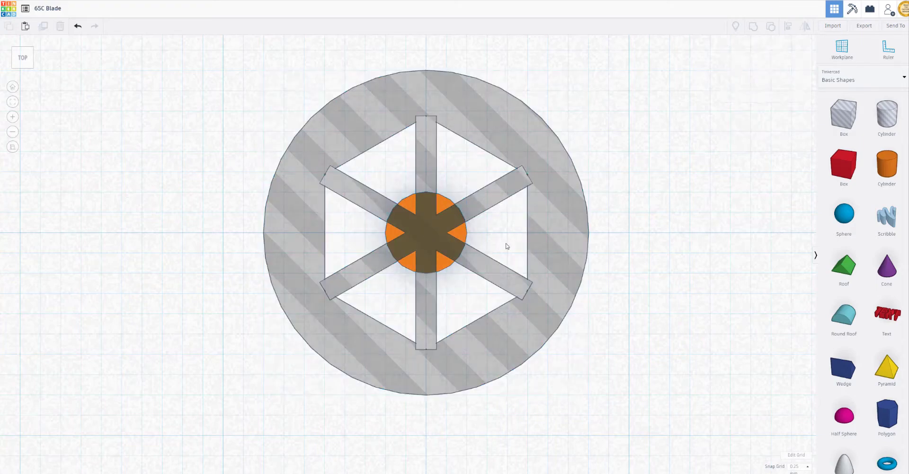
left_click(539, 294)
left_click(747, 73)
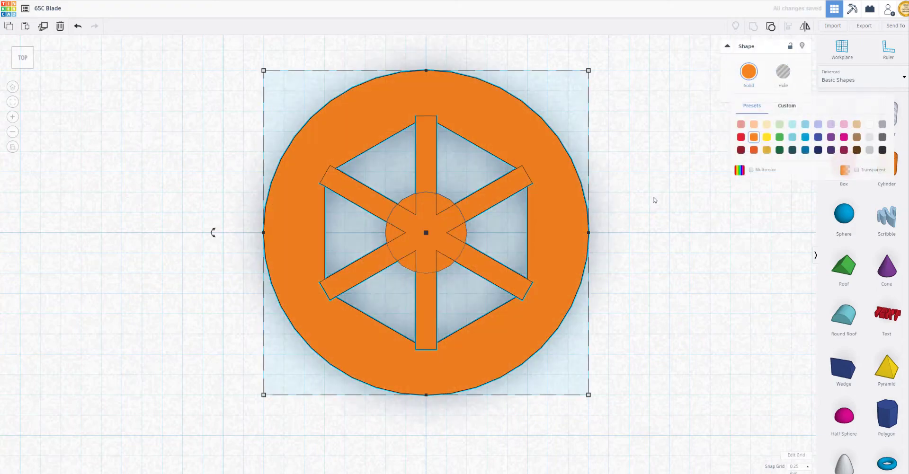
left_click(629, 64)
Step: Group the wheel and the centre cylinder into a single solid part
left_click_drag(623, 54, 166, 412)
left_click(753, 27)
scroll(544, 236, "down", 5)
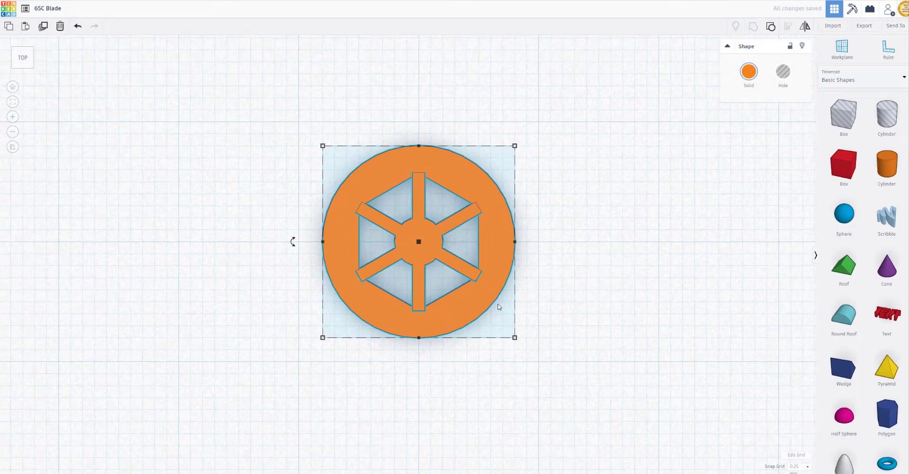
middle_click_drag(497, 306, 484, 275)
left_click(25, 70)
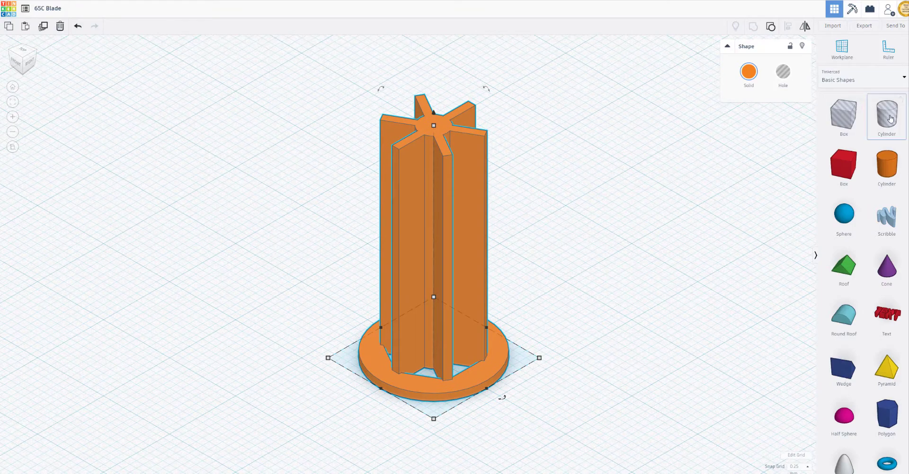
Step: Add a hole cylinder sized 2 × 2 mm and 35 mm tall
left_click_drag(886, 116, 666, 370)
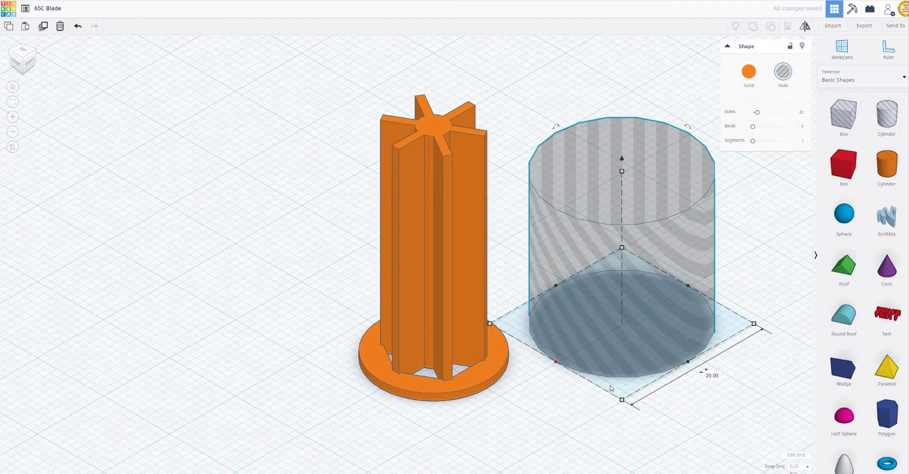
left_click(713, 376)
type("2")
key("Return")
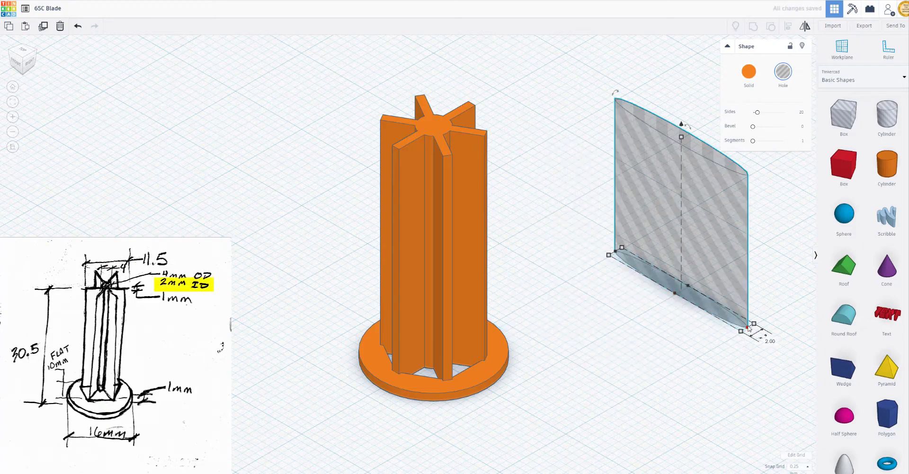
left_click(651, 308)
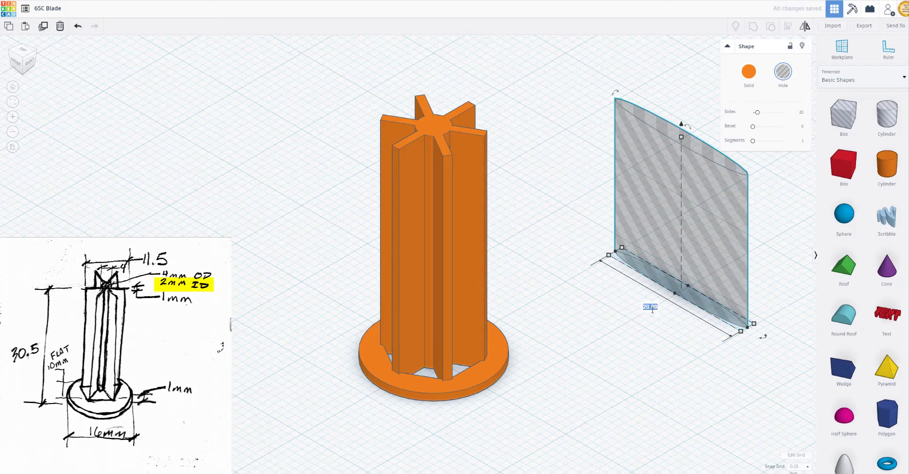
type("2")
key("Return")
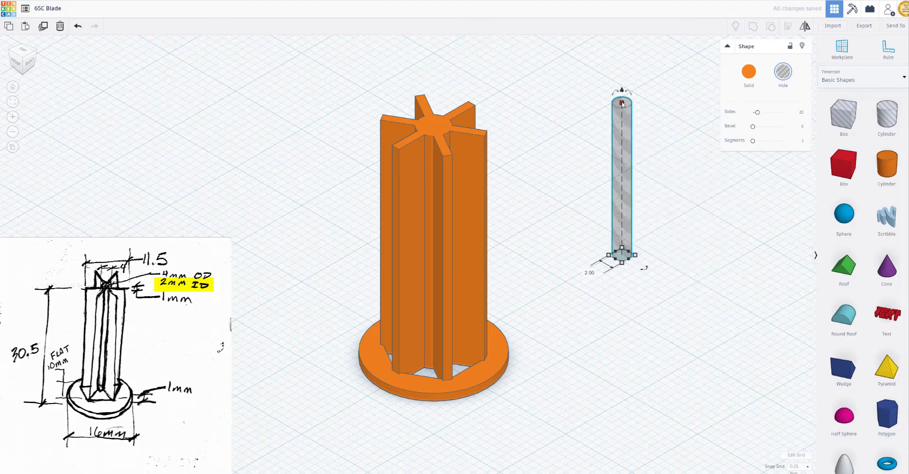
left_click(656, 179)
type("35")
key("Return")
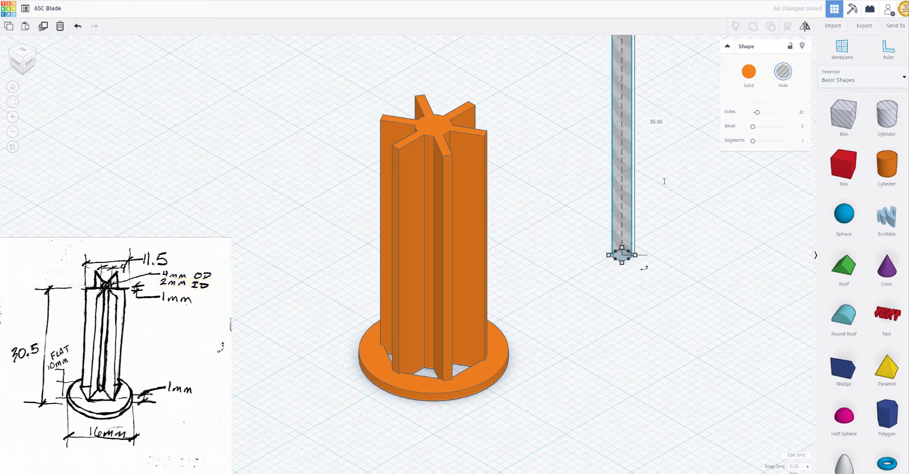
Step: Move the thin hole into the blade's centre and group it with the blade
left_click(608, 281)
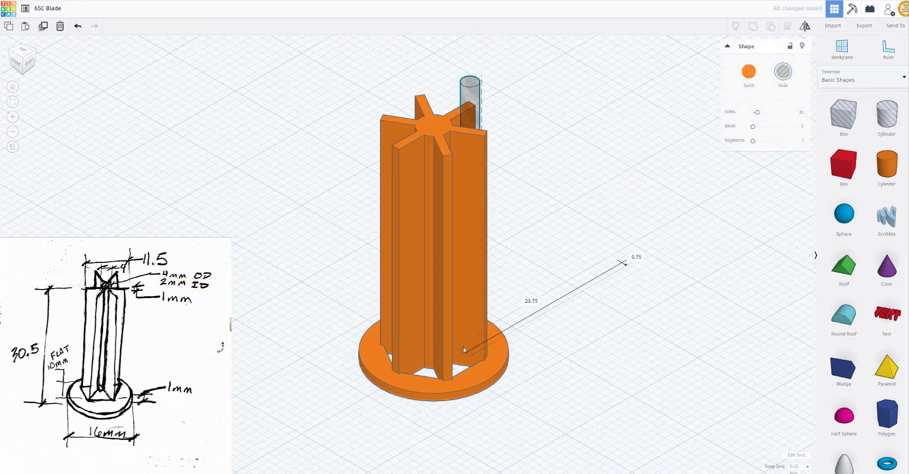
left_click_drag(463, 348, 432, 353)
left_click(271, 166)
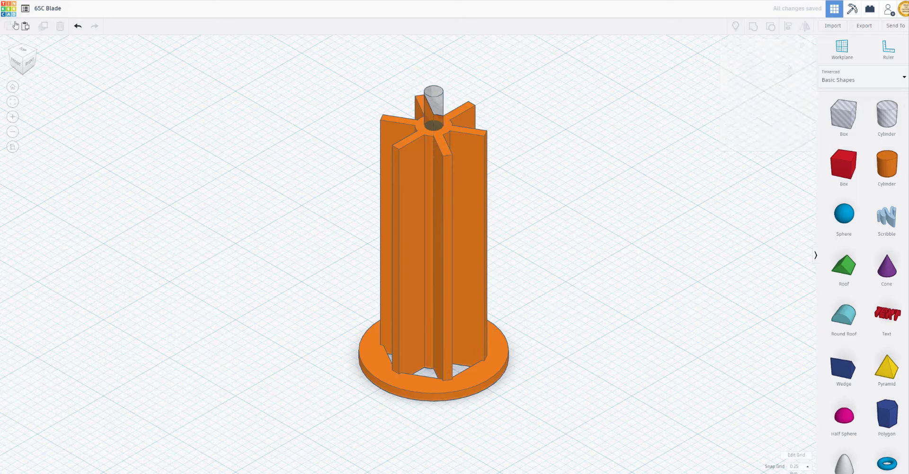
left_click(22, 50)
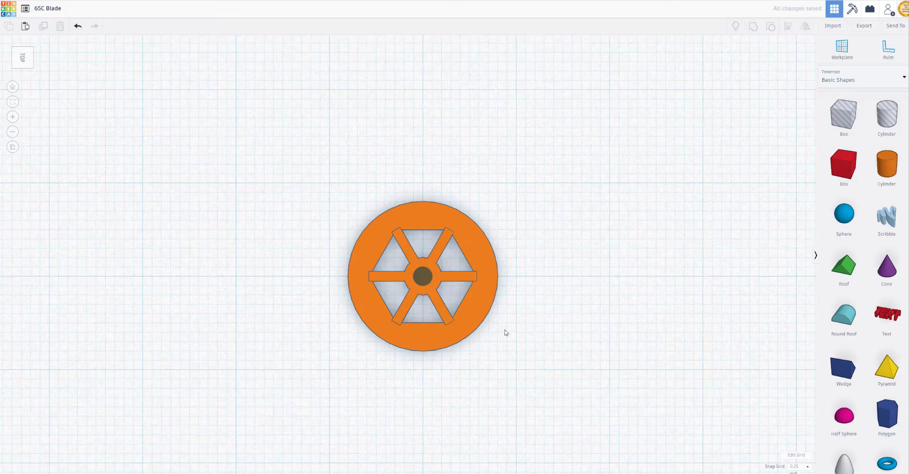
left_click_drag(560, 154, 259, 412)
left_click(754, 27)
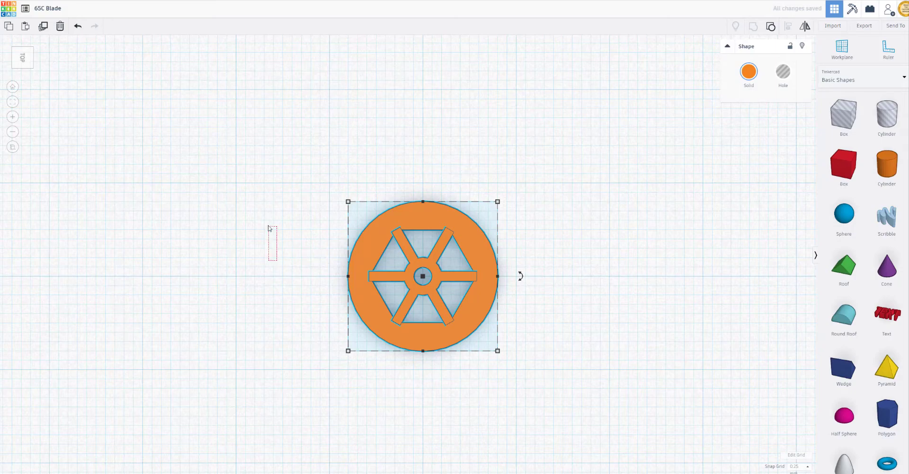
Step: Duplicate the bored blade, shift the copy 24 mm right, and ungroup the copy
middle_click_drag(601, 315, 521, 296)
scroll(535, 270, "down", 2)
scroll(492, 260, "up", 2)
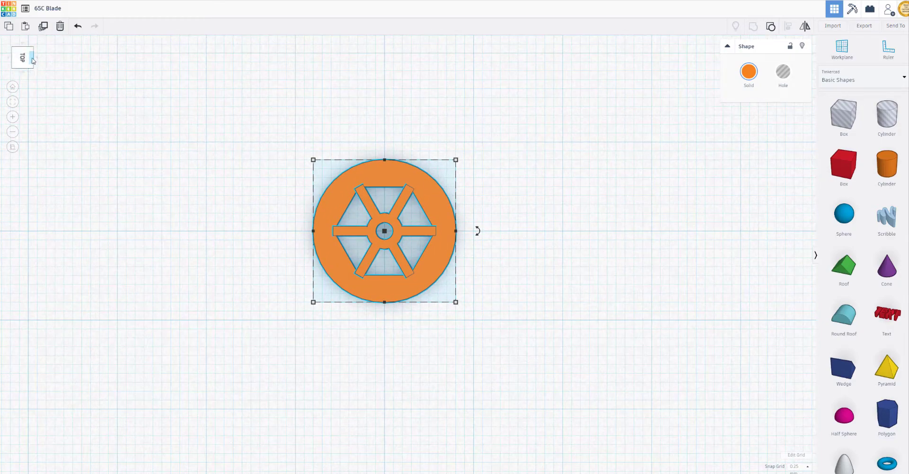
left_click_drag(33, 59, 59, 59)
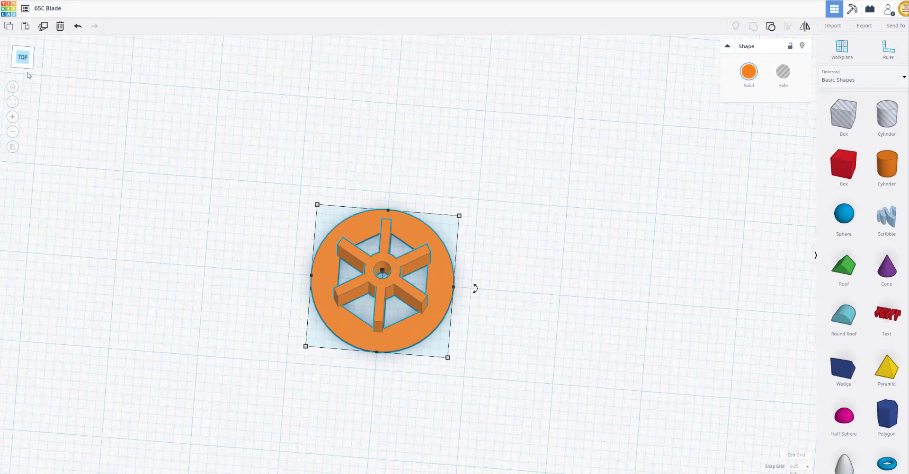
scroll(467, 313, "down", 3)
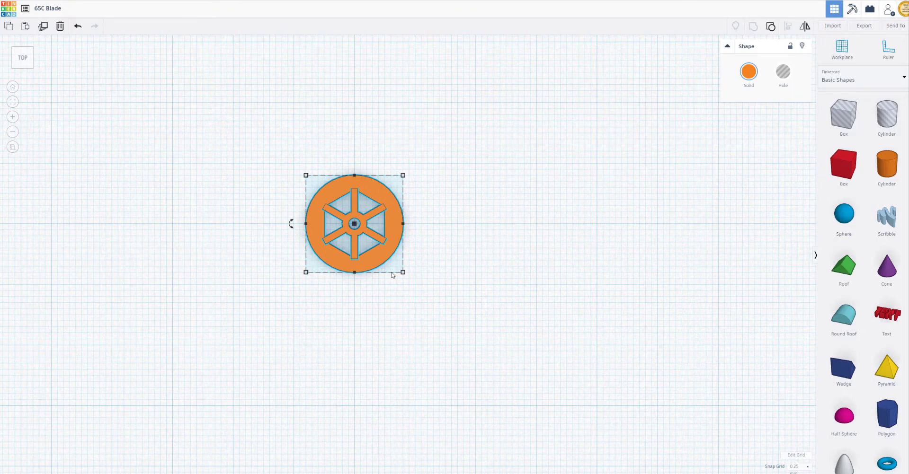
left_click(43, 26)
left_click_drag(364, 264, 496, 255)
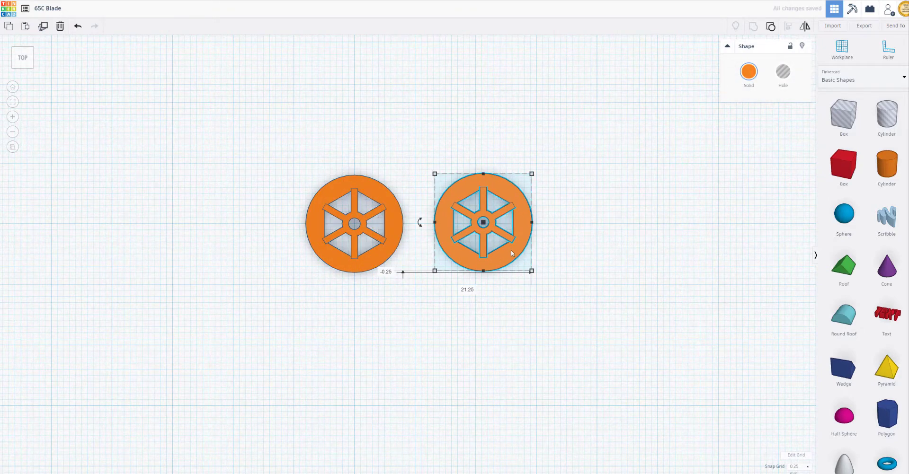
left_click(770, 30)
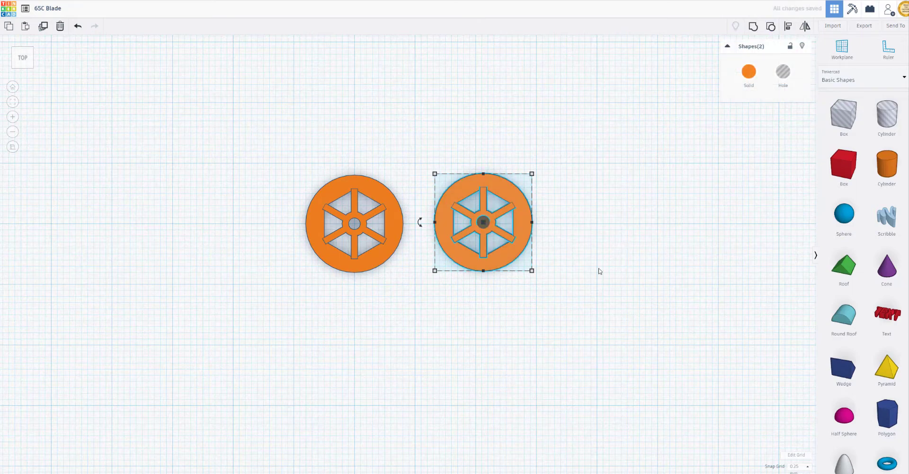
scroll(588, 269, "up", 1)
scroll(567, 252, "down", 1)
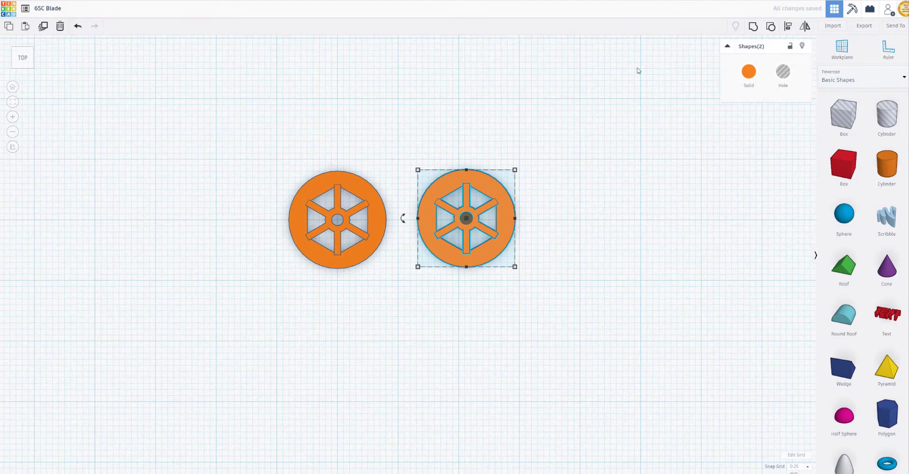
Step: Separate the copied blade back into its original individual parts
left_click_drag(29, 69, 33, 64)
left_click(33, 64)
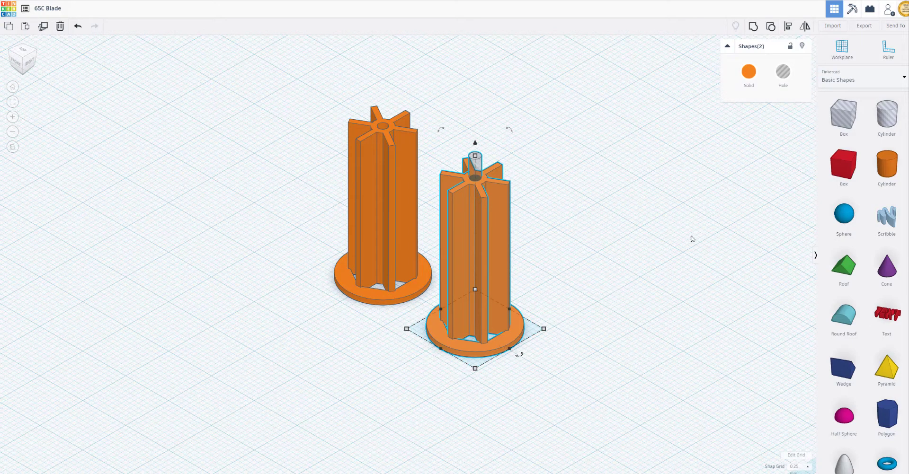
left_click(771, 27)
left_click(600, 369)
left_click(486, 333)
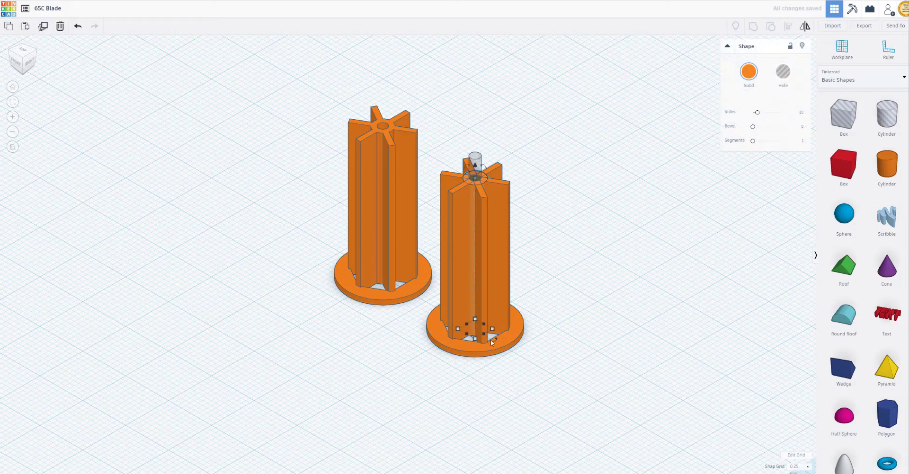
left_click(506, 319)
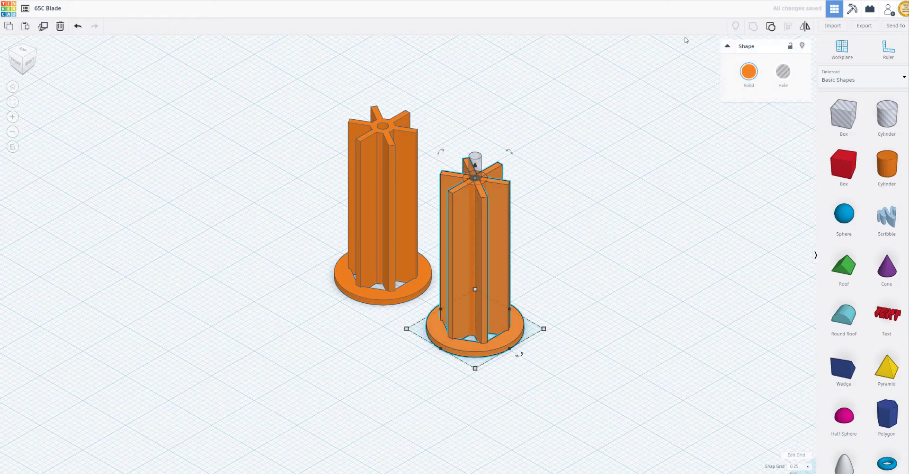
left_click(771, 27)
left_click(579, 281)
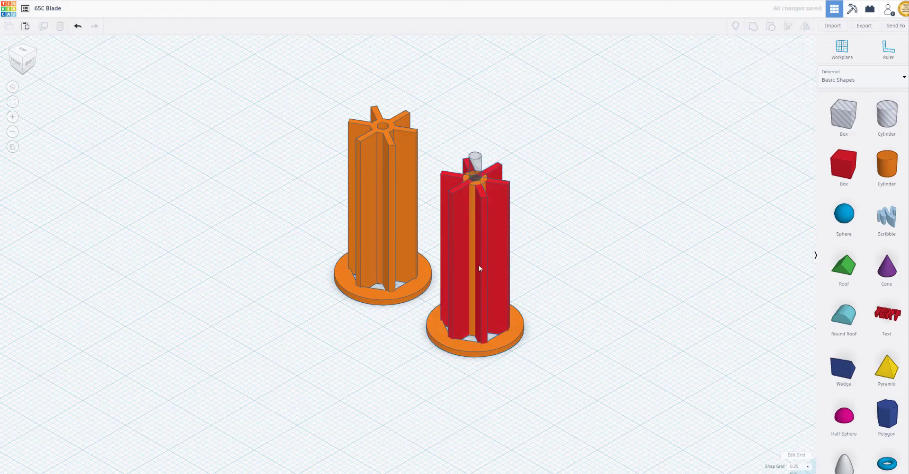
Step: Set the copy's fins to a height of 1 mm
left_click(486, 255)
left_click(548, 201)
left_click_drag(577, 189, 434, 267)
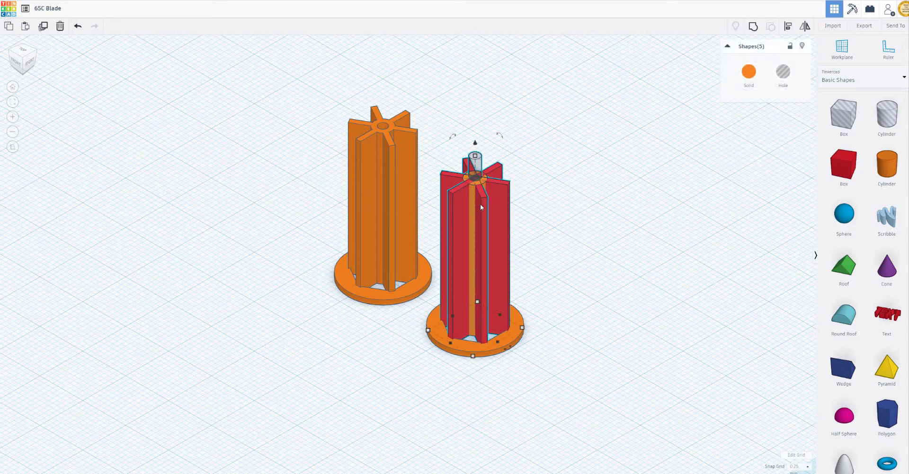
left_click(481, 166, "shift")
left_click_drag(478, 191, 478, 179)
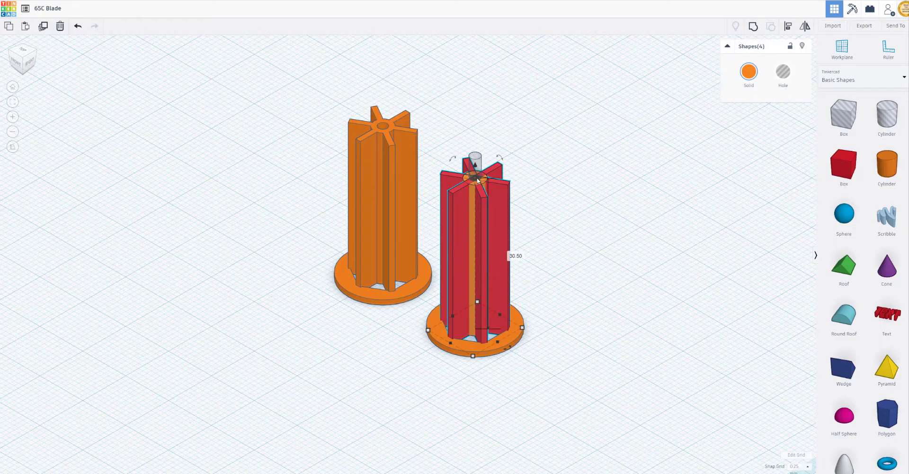
left_click(506, 255)
type("1")
key("Return")
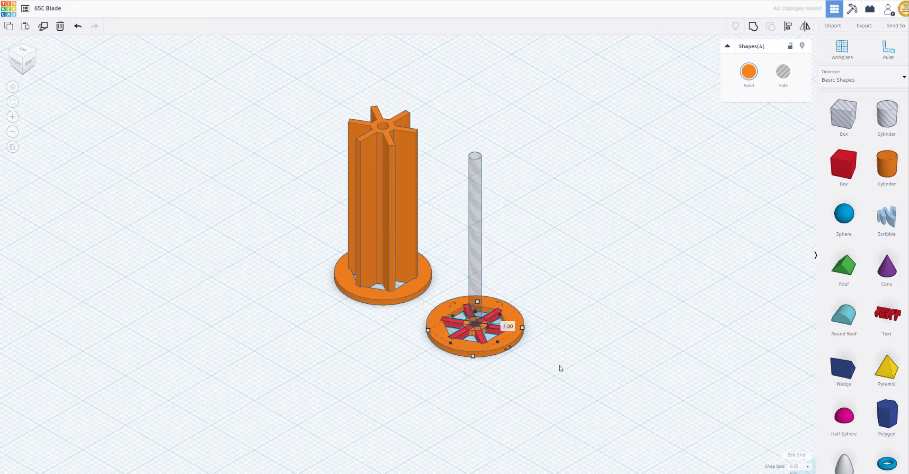
Step: Group the base, flattened fins and centre hole into one flat disc
left_click_drag(551, 277, 439, 385)
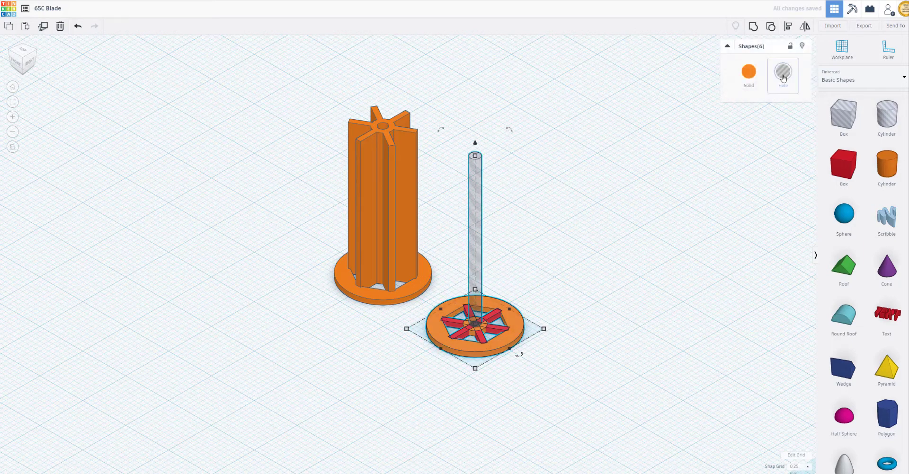
left_click(752, 28)
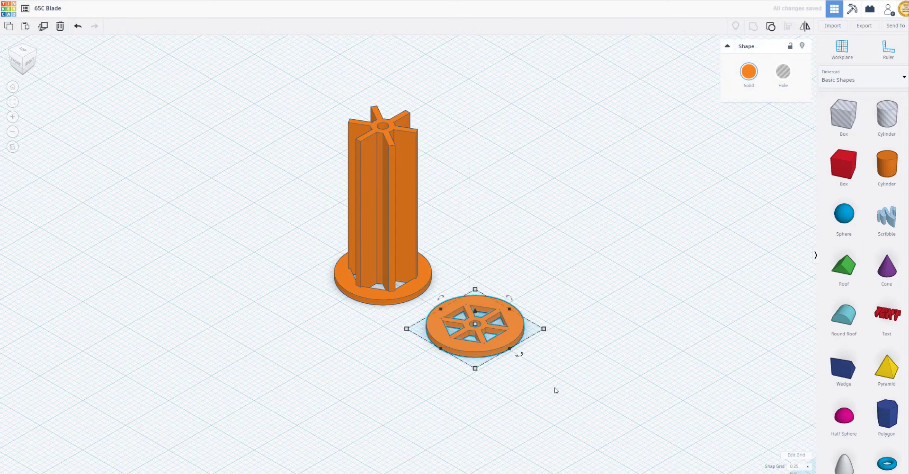
scroll(489, 360, "down", 3)
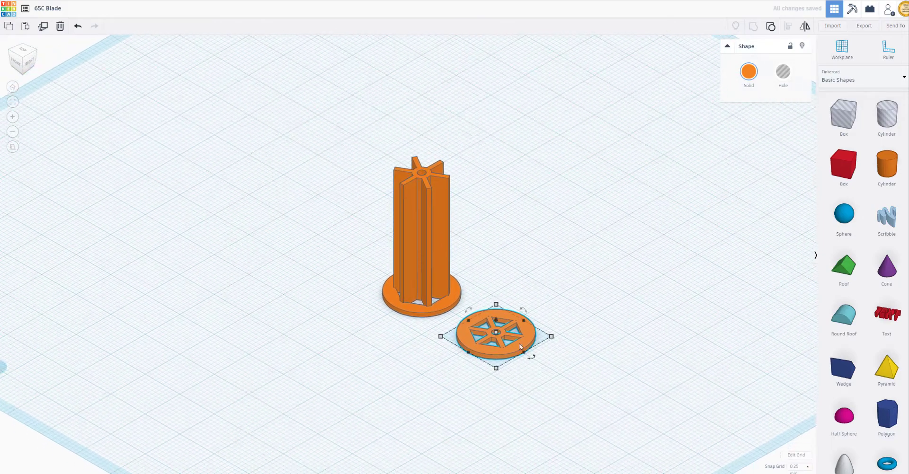
right_click_drag(463, 302, 509, 353)
scroll(488, 290, "up", 2)
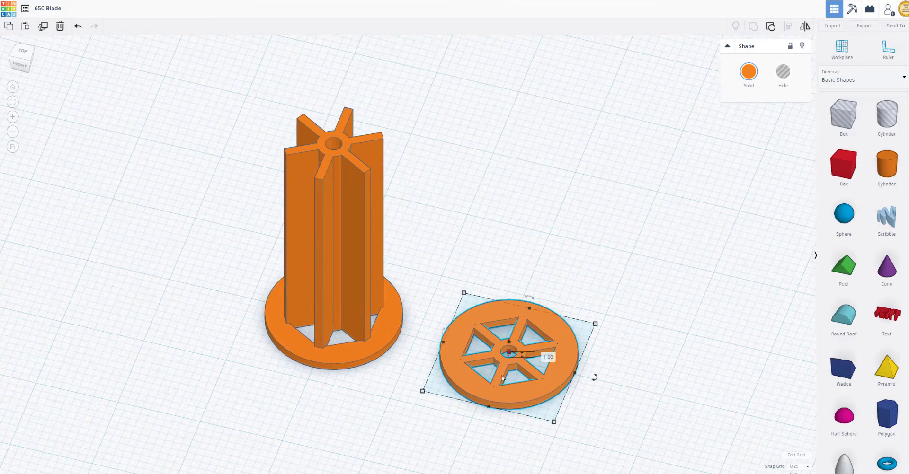
left_click(567, 398)
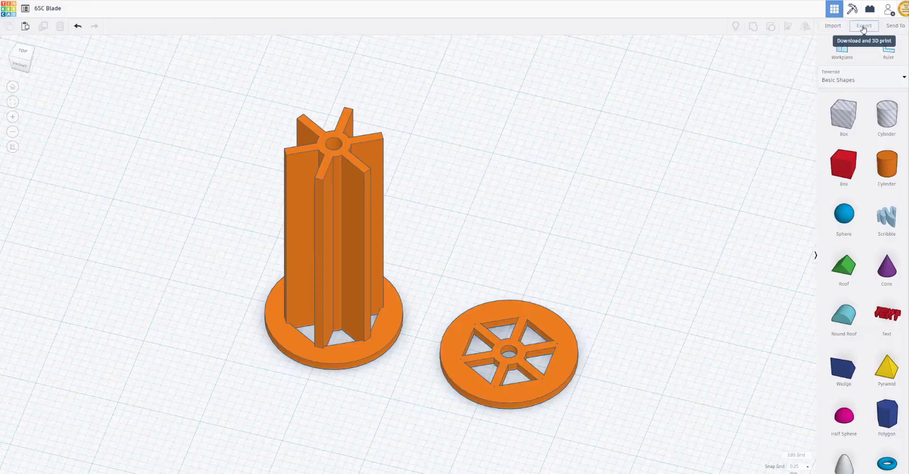
left_click(864, 27)
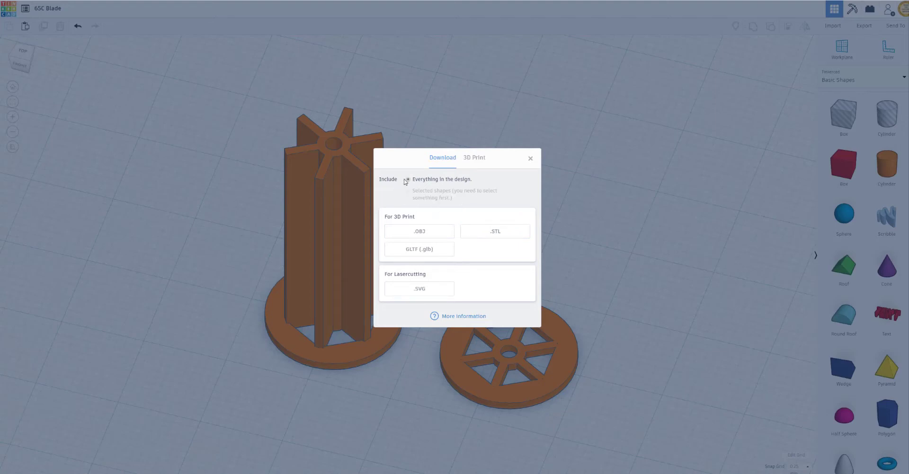
left_click(486, 240)
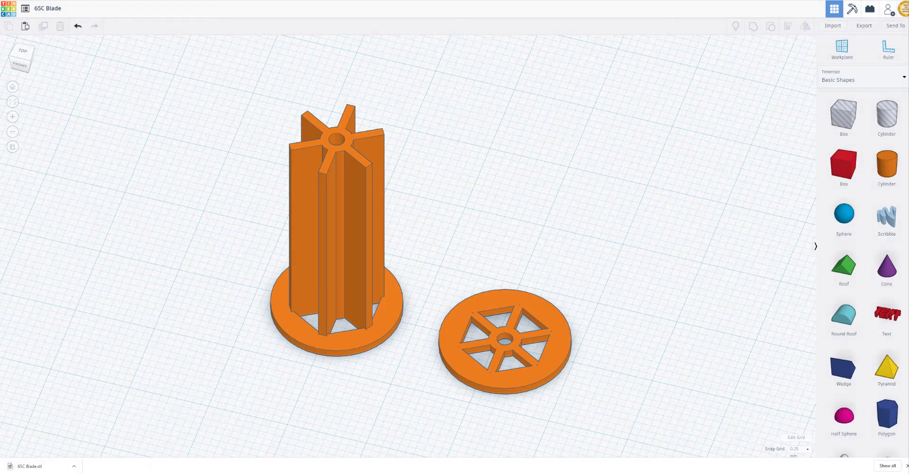
Step: Open the Downloads folder holding 65C Blade.stl as a small window at Cura's top right
left_click(490, 448)
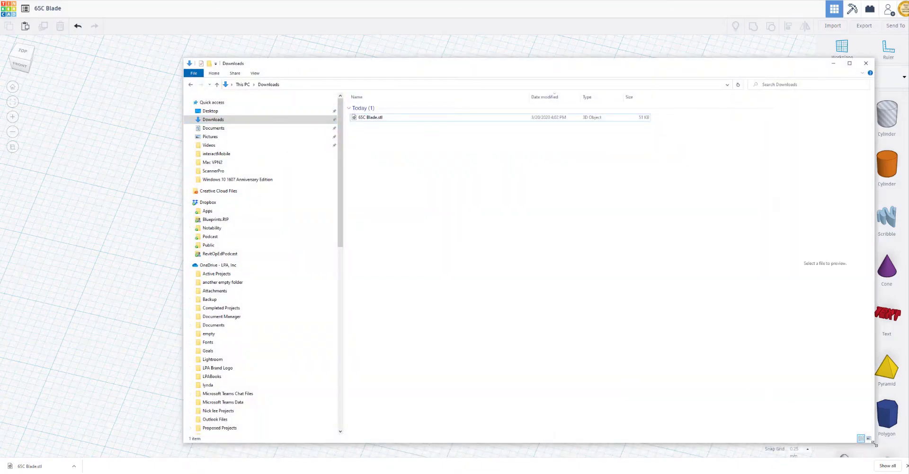
left_click_drag(875, 445, 473, 249)
left_click_drag(308, 73, 694, 23)
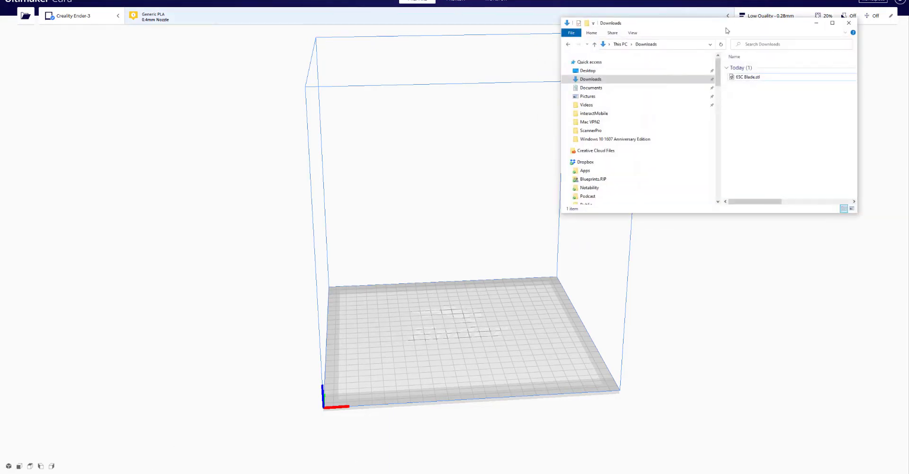
Step: Load 65C Blade.stl into Cura and move it toward the plate's front-left corner
left_click_drag(753, 77, 459, 346)
left_click(447, 335)
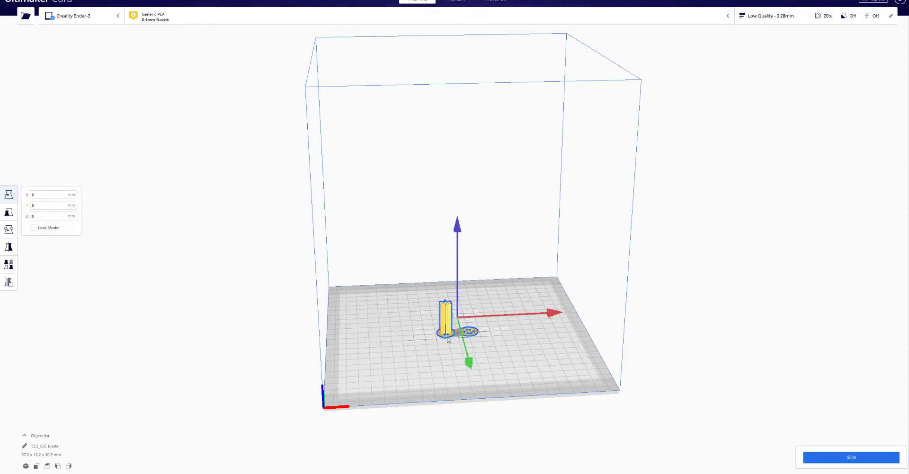
left_click_drag(466, 353, 477, 396)
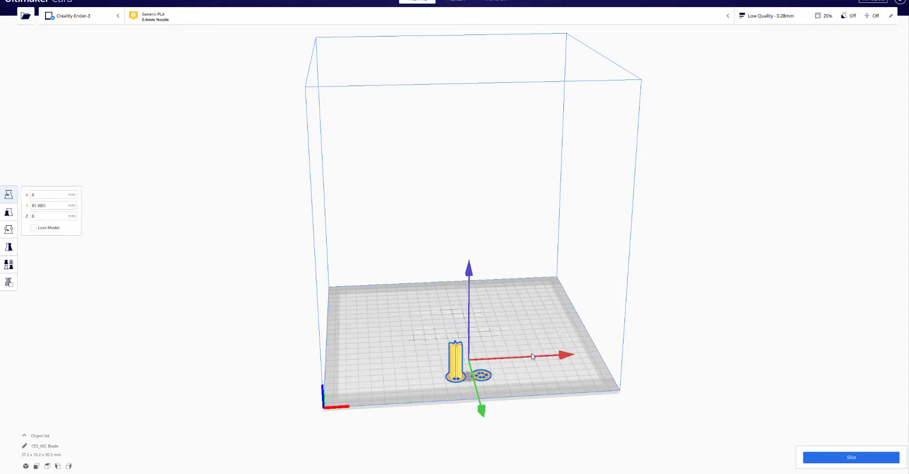
left_click_drag(531, 357, 446, 364)
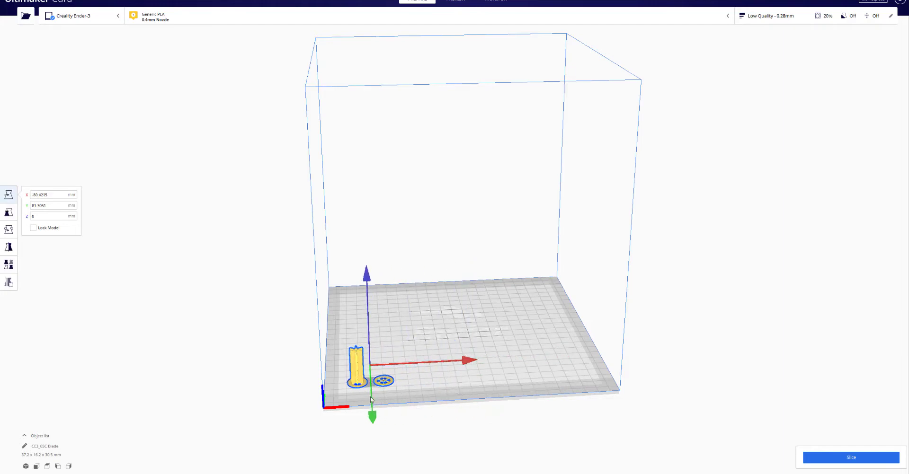
left_click_drag(372, 400, 437, 363)
left_click(729, 361)
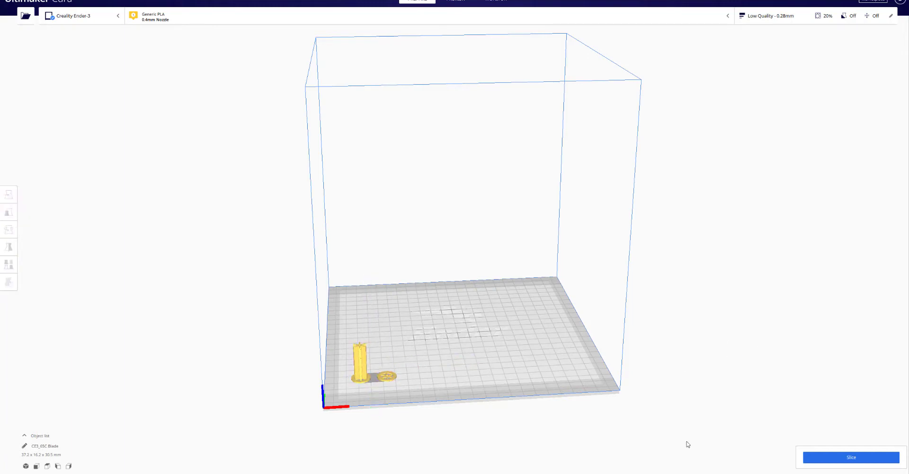
Step: Switch the material from Generic PLA to Generic PETG, keeping the customized profile changes
left_click(725, 16)
left_click(654, 53)
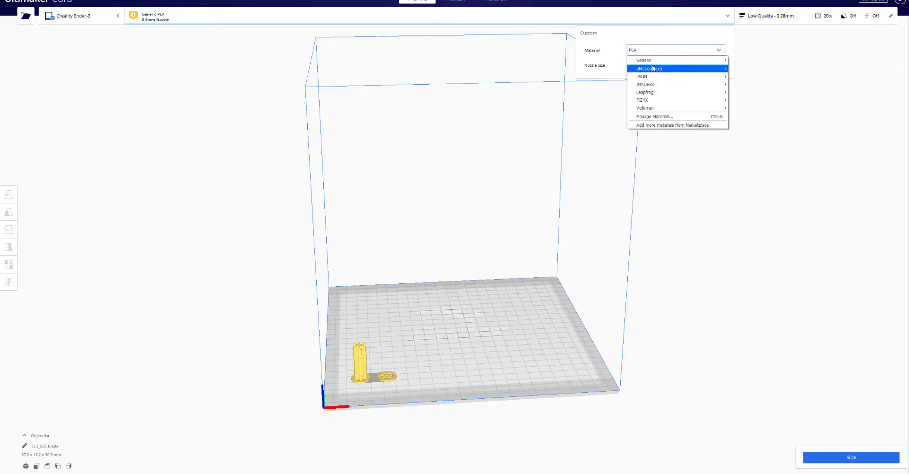
mouse_move(653, 63)
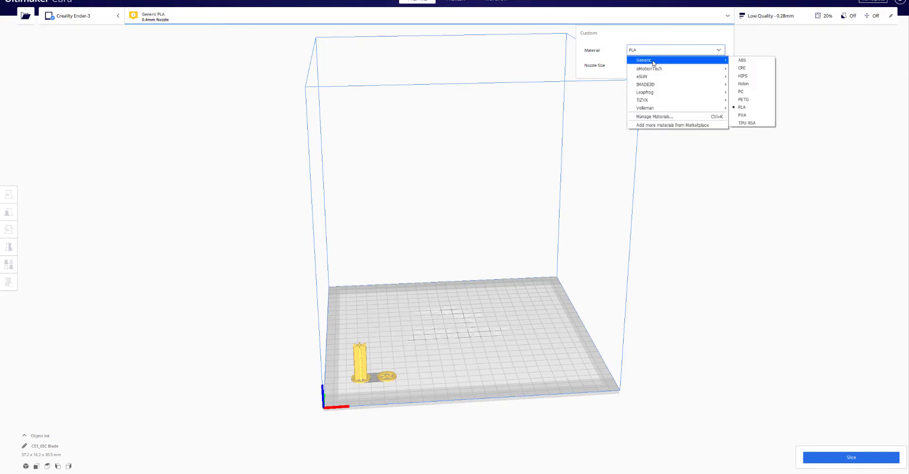
left_click(751, 100)
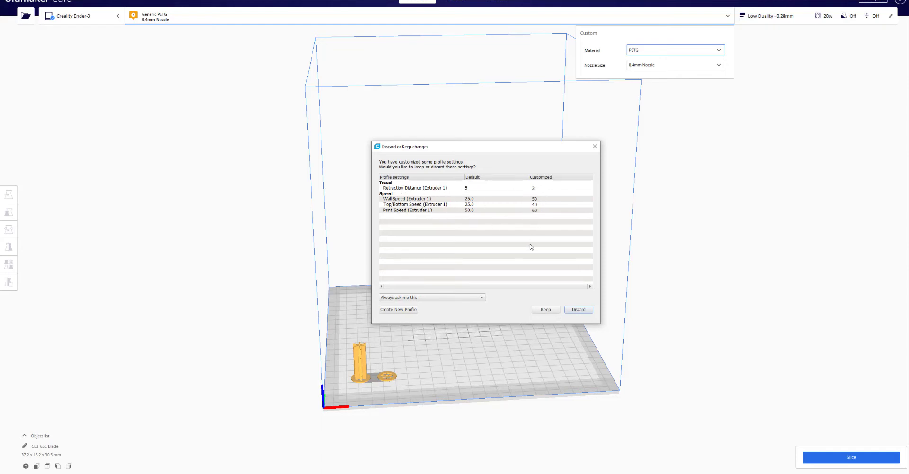
left_click(546, 310)
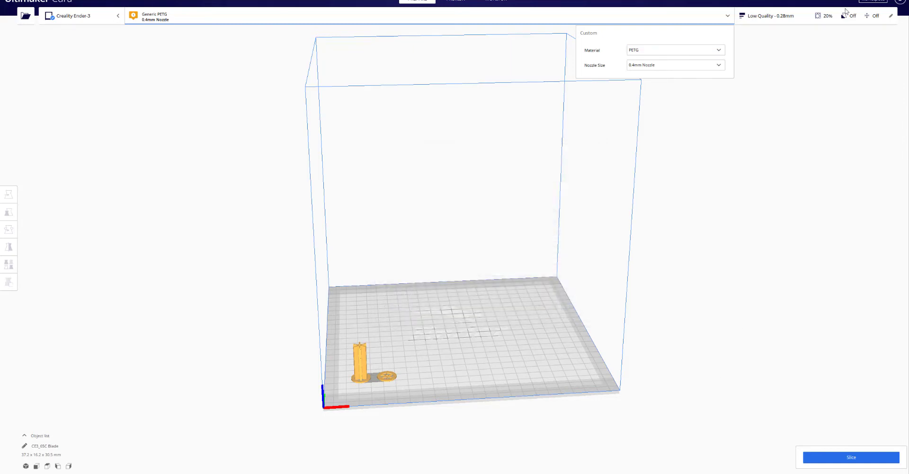
left_click(801, 15)
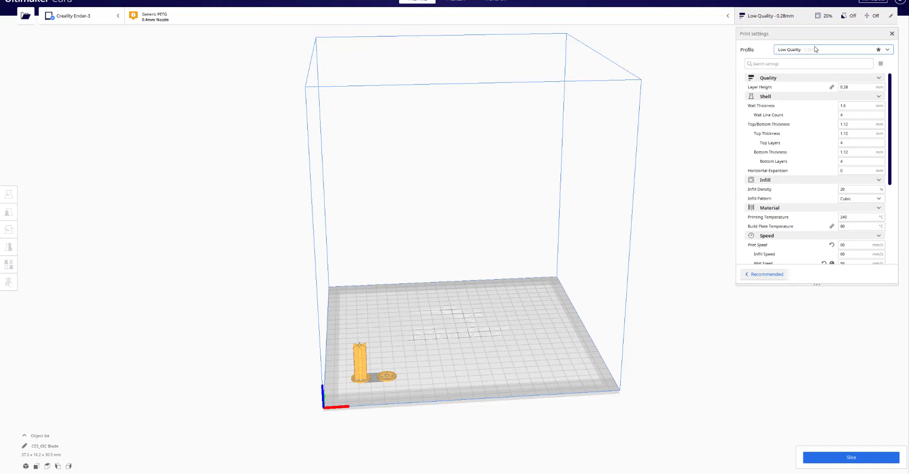
Step: Change the infill density from 20% to 100%
mouse_move(857, 87)
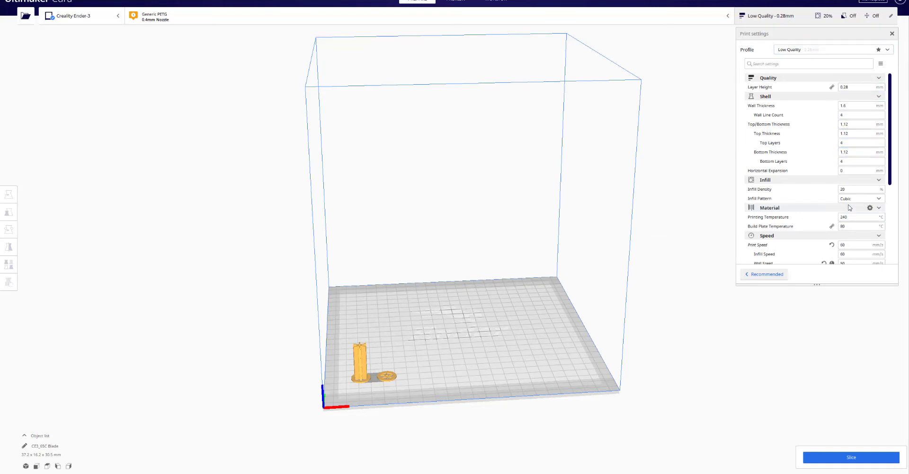
scroll(848, 207, "down", 3)
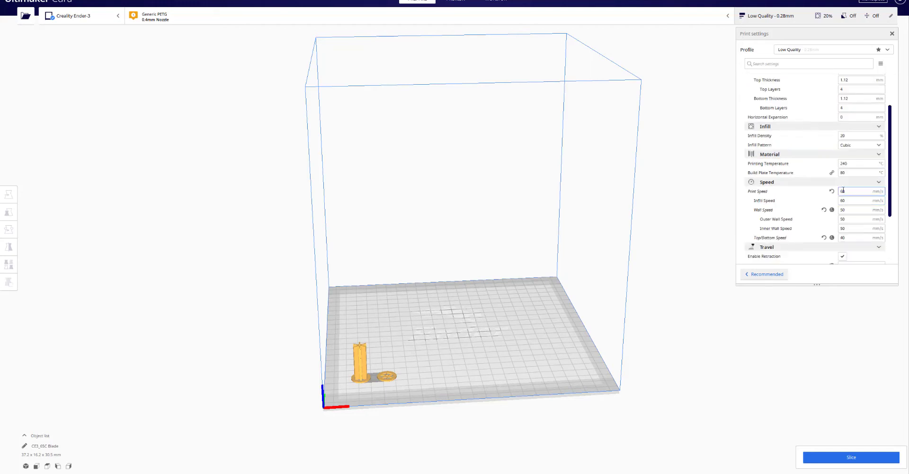
double_click(844, 136)
type("100")
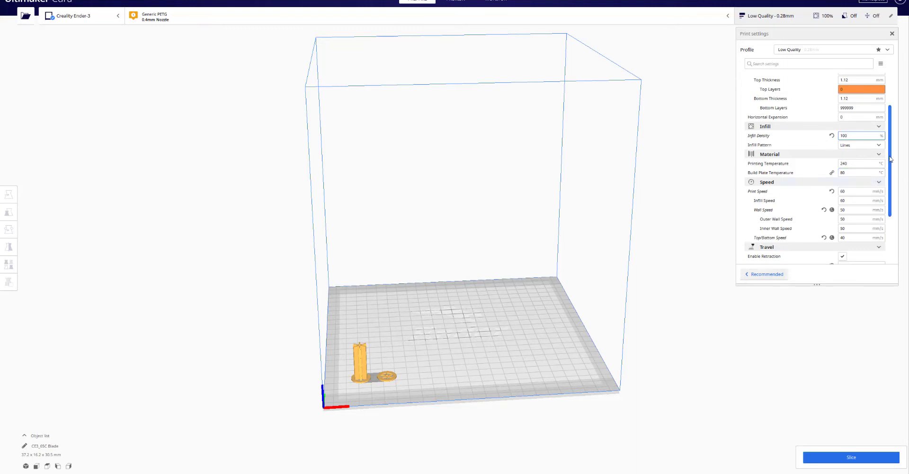
left_click_drag(891, 159, 892, 162)
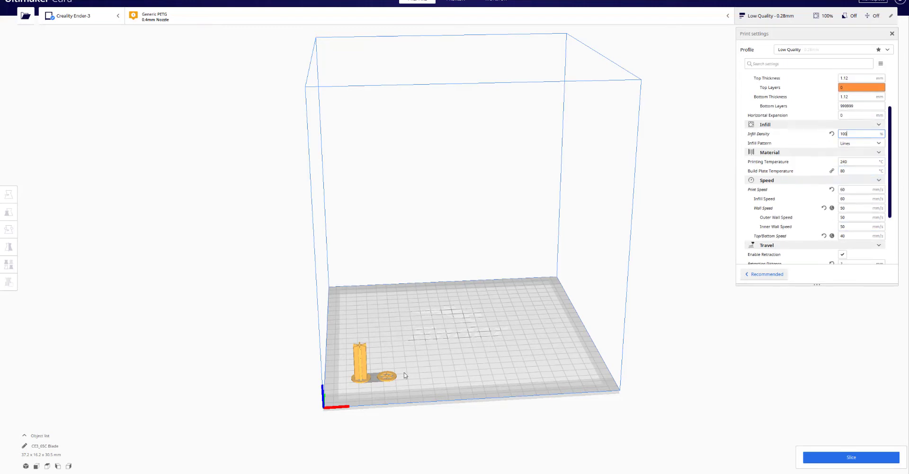
Step: Set the nozzle temperature to 235 °C, the bed to 70 °C and print speed to 45 mm/s
left_click(850, 162)
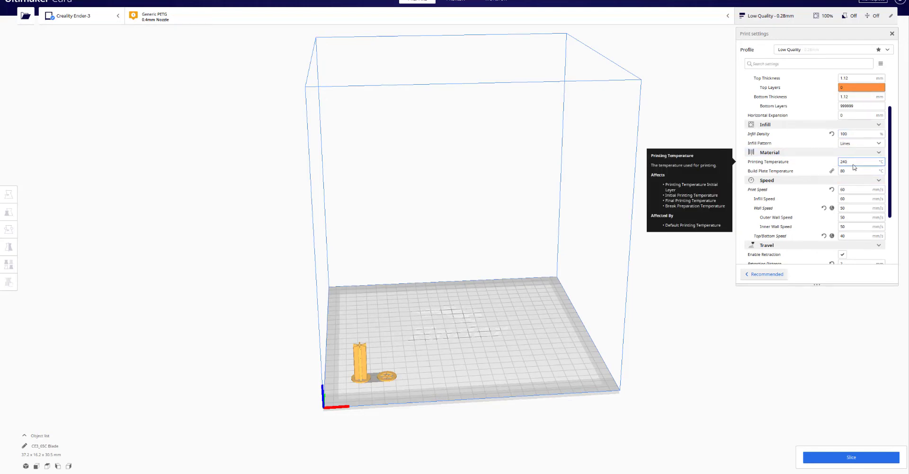
key("BackSpace")
type("35")
key("Tab")
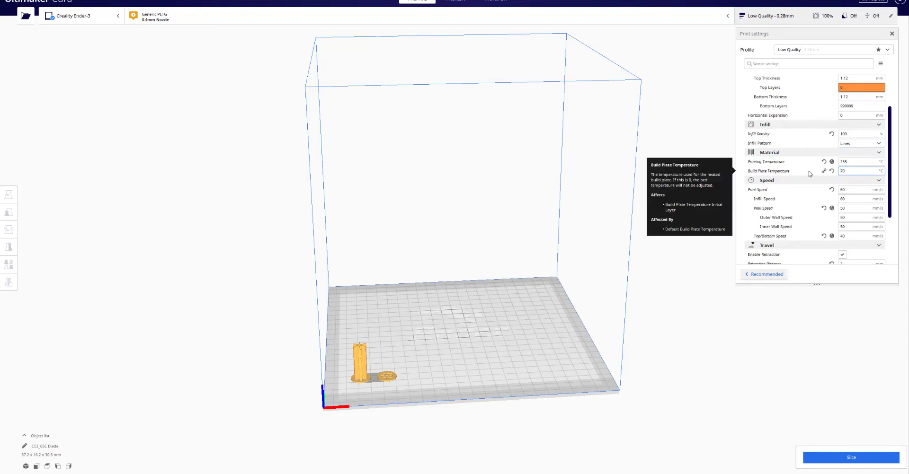
left_click(844, 191)
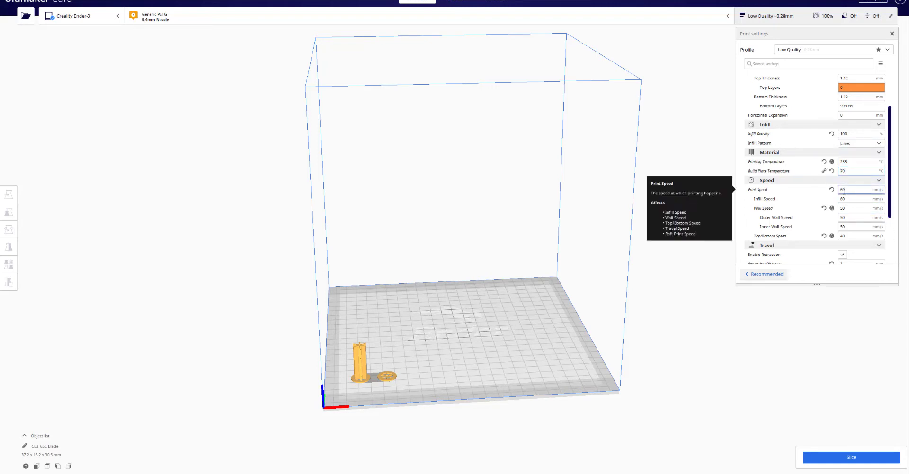
left_click(847, 191)
key("Tab")
key("Tab")
key("Tab")
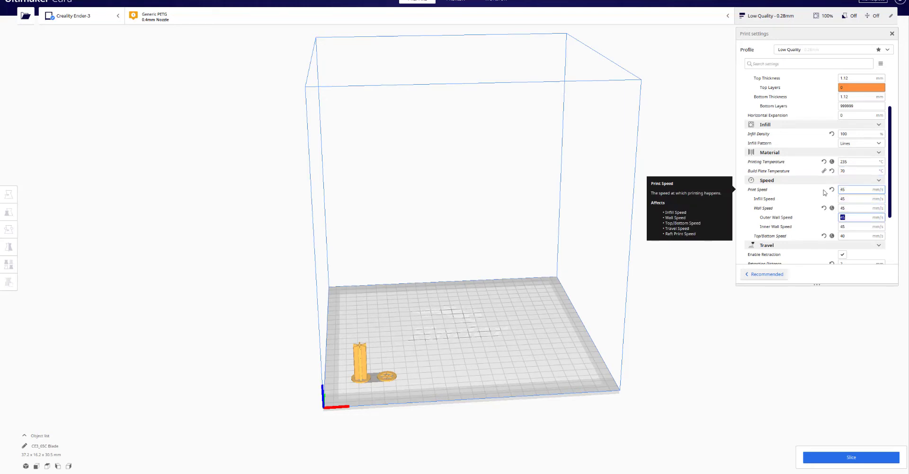
Step: Set Top/Bottom Speed to 35 and retraction distance to 2 mm, and disable print cooling
double_click(846, 237)
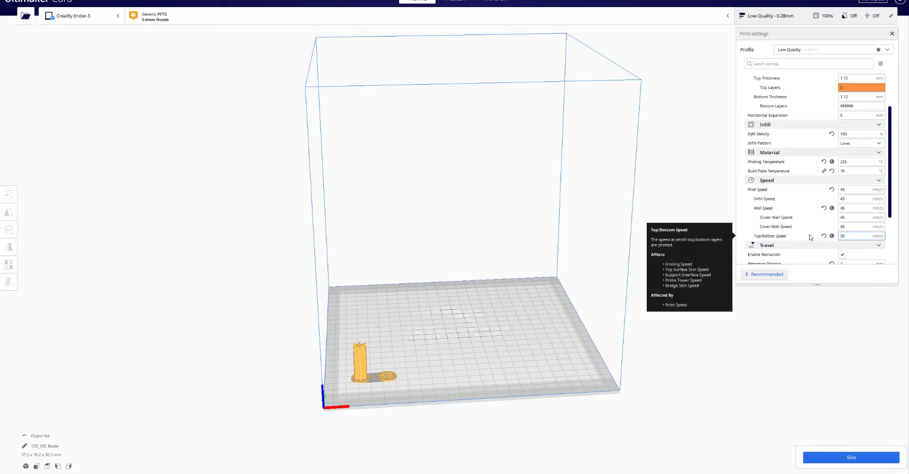
left_click_drag(889, 184, 890, 232)
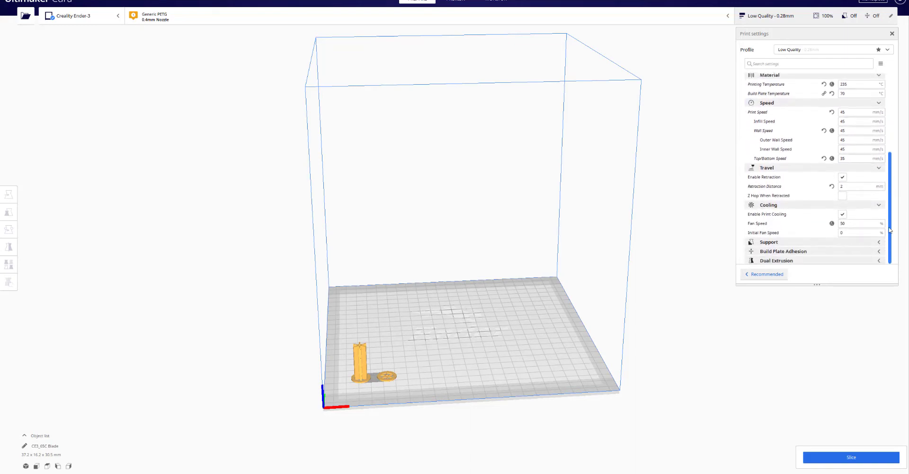
left_click(843, 186)
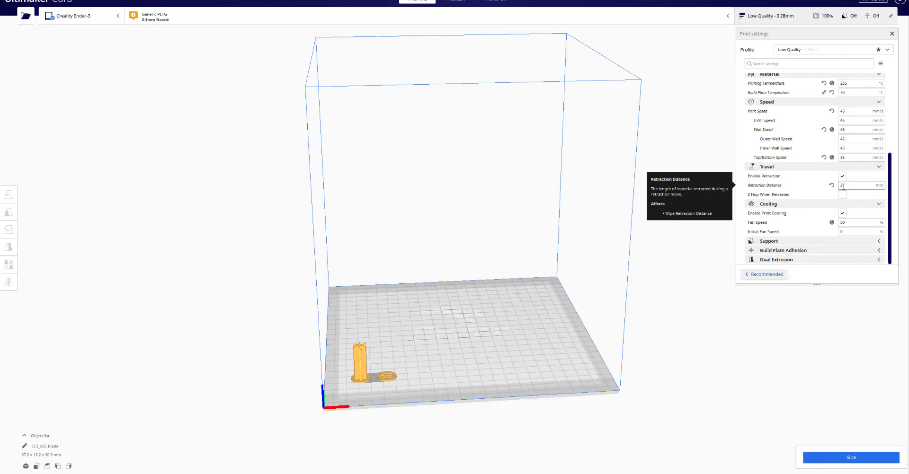
left_click(842, 213)
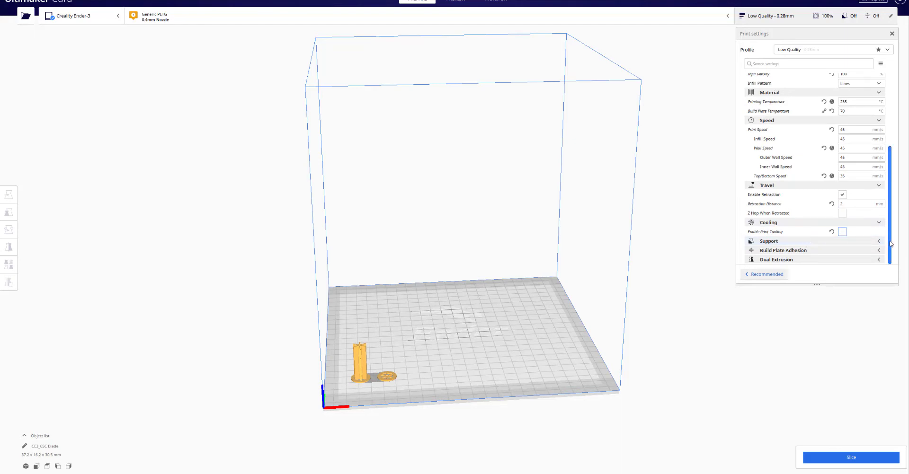
mouse_move(890, 244)
left_mouse_down()
mouse_move(891, 164)
mouse_move(883, 258)
left_mouse_up()
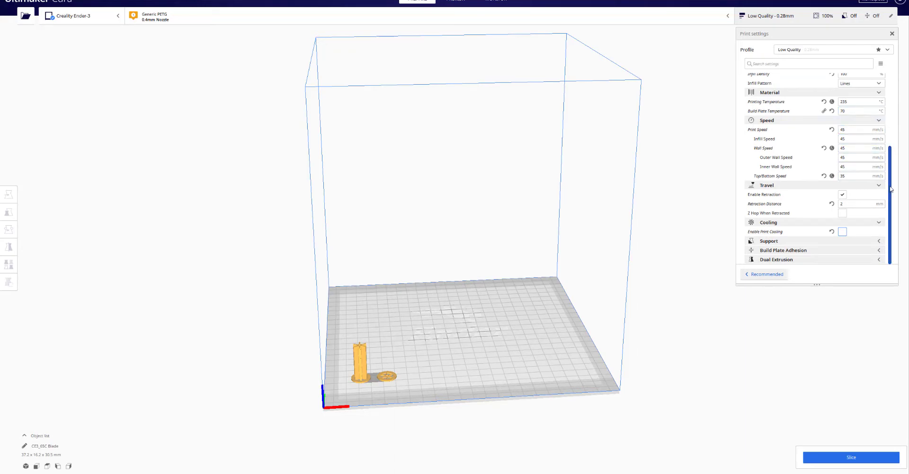
scroll(873, 165, "up", 3)
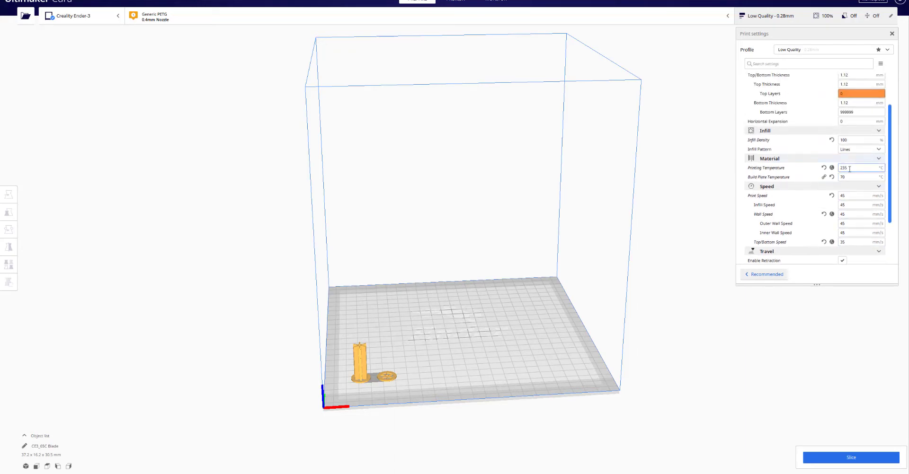
left_click_drag(892, 158, 897, 94)
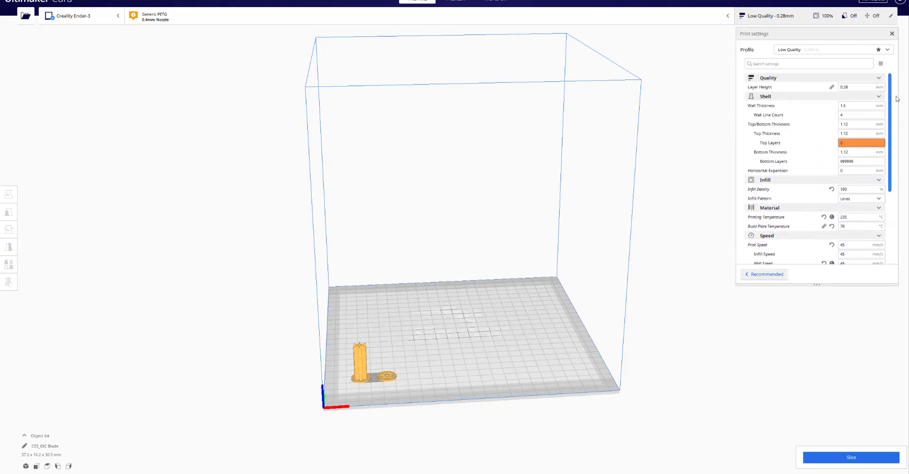
Step: Slice the blade into a 21-minute print and send it to the Ender-3 via OctoPrint
left_click(855, 458)
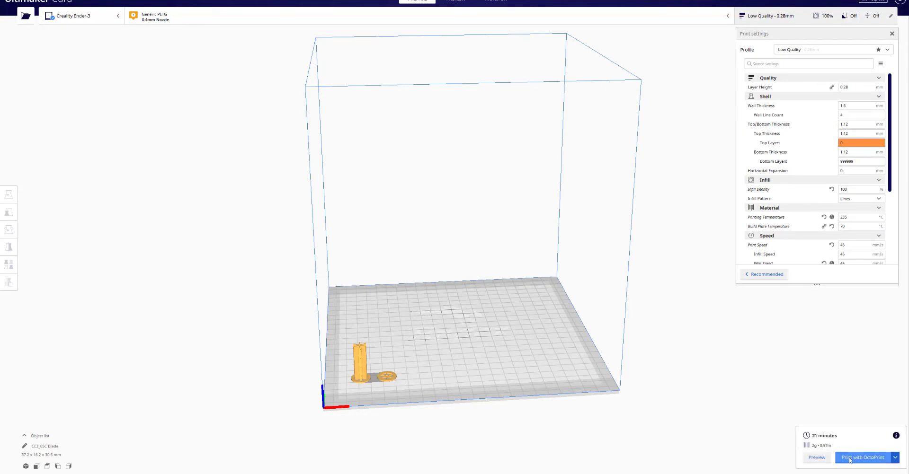
left_click(859, 459)
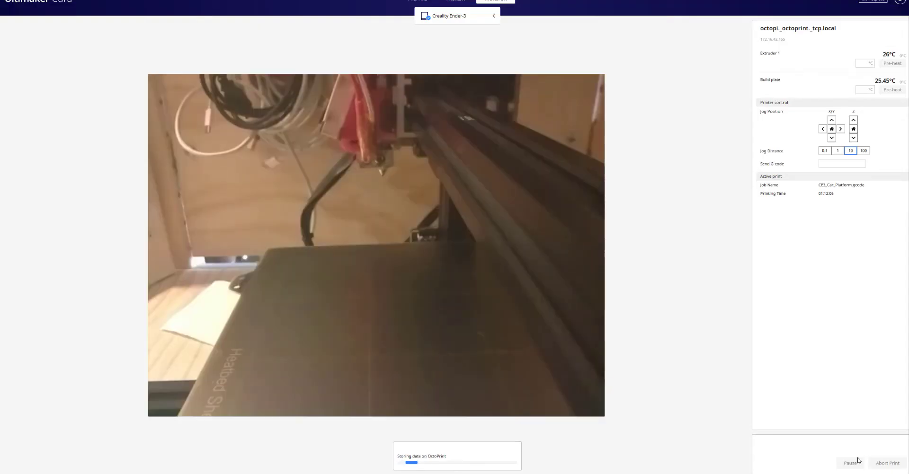